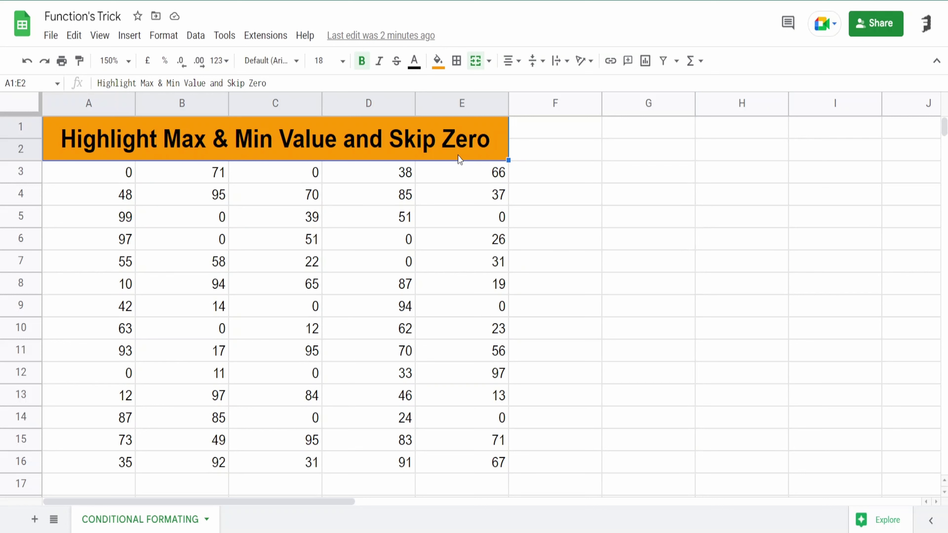
- Enter =MAX(A3:E3) in F3 and fill it down to F16
click(568, 177)
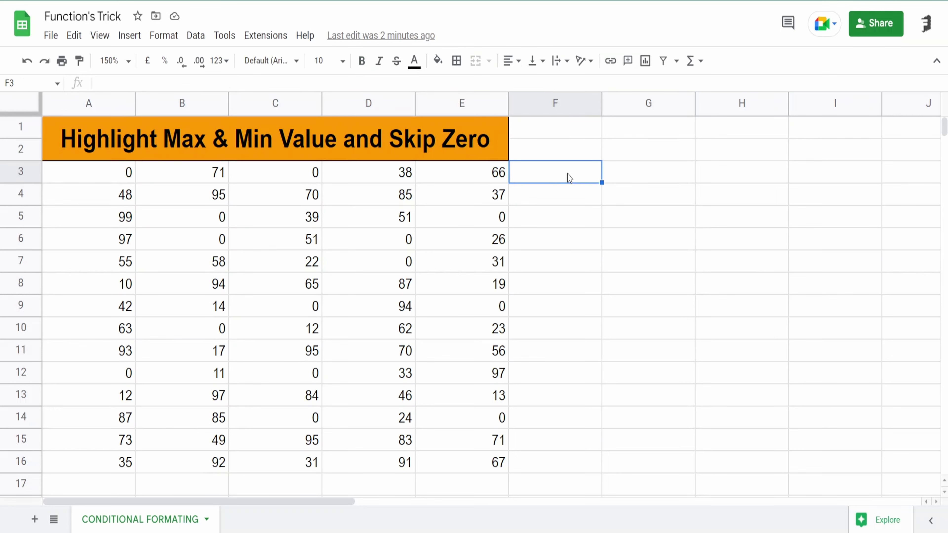
text(=)
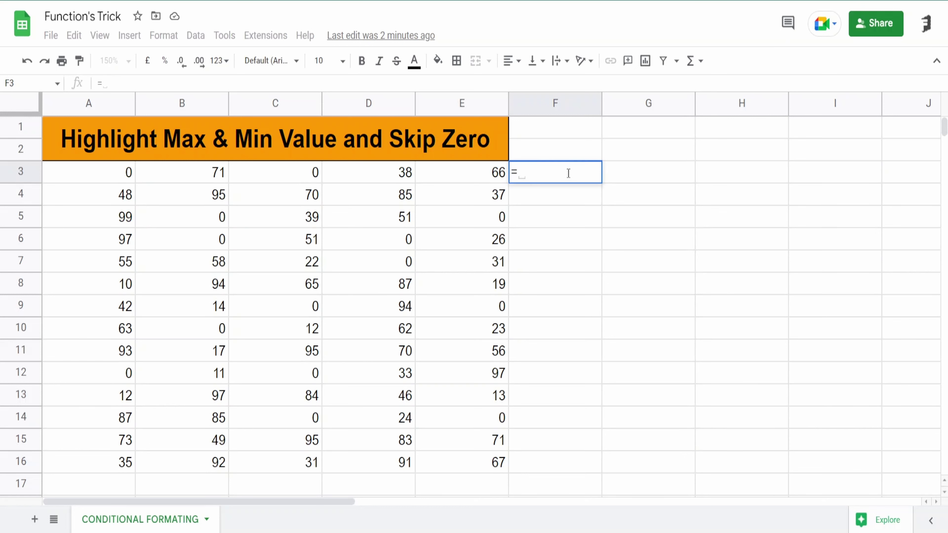
text(MAX()
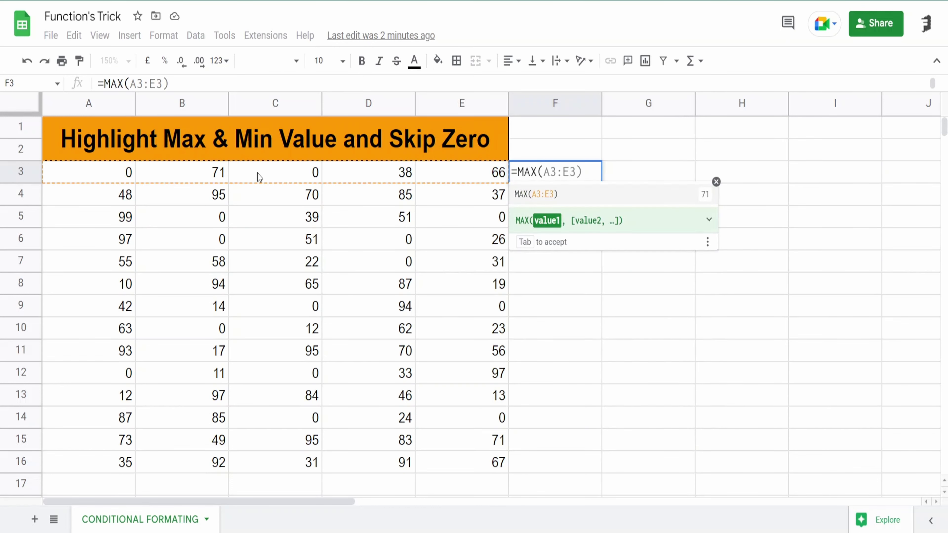
click(115, 179)
drag(116, 180, 450, 176)
text())
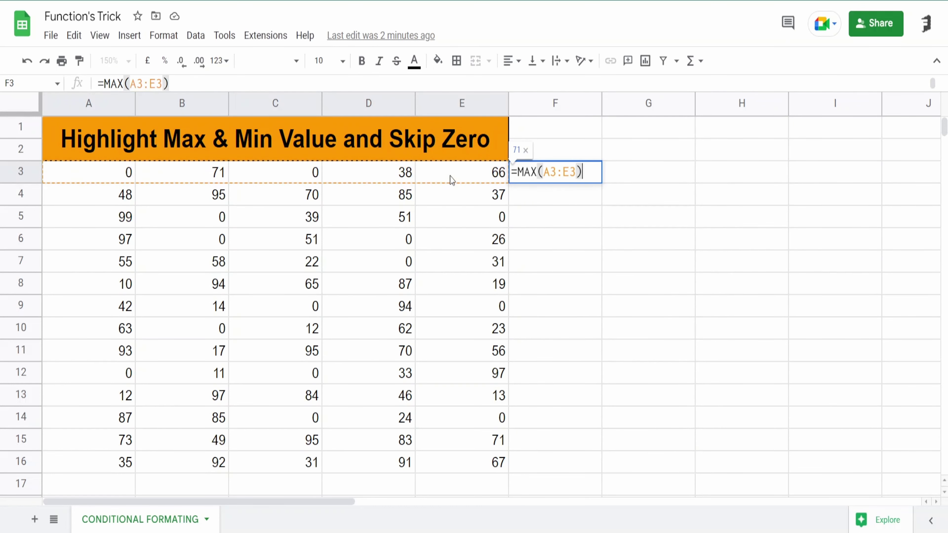
key(Return)
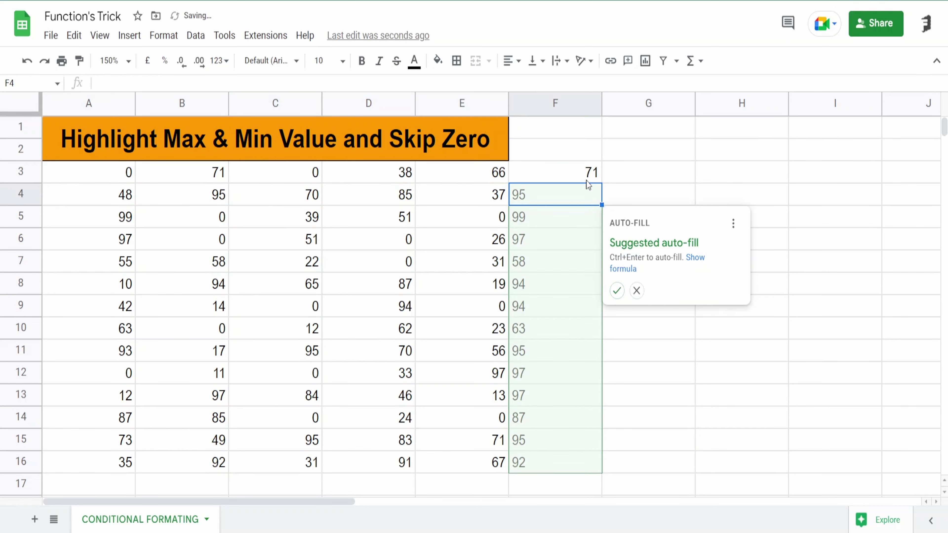
click(588, 178)
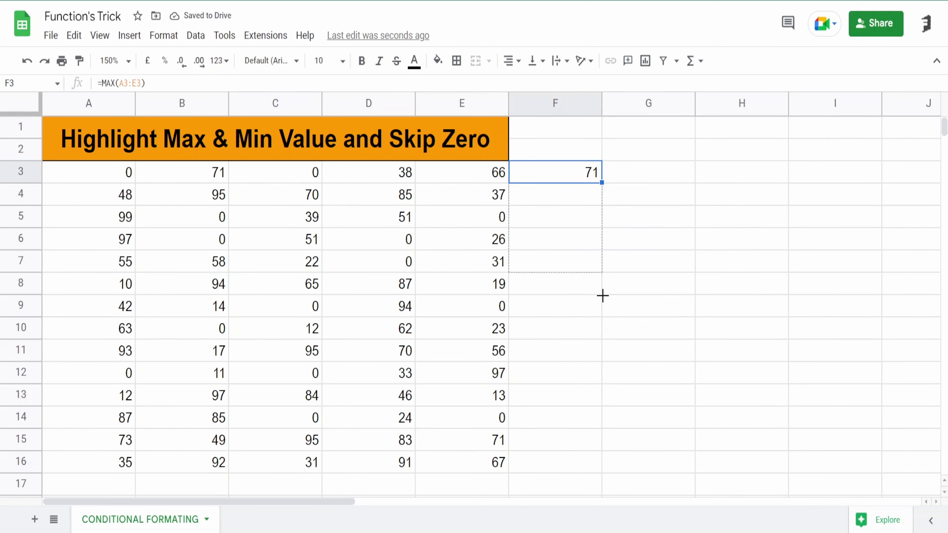
drag(599, 181, 591, 461)
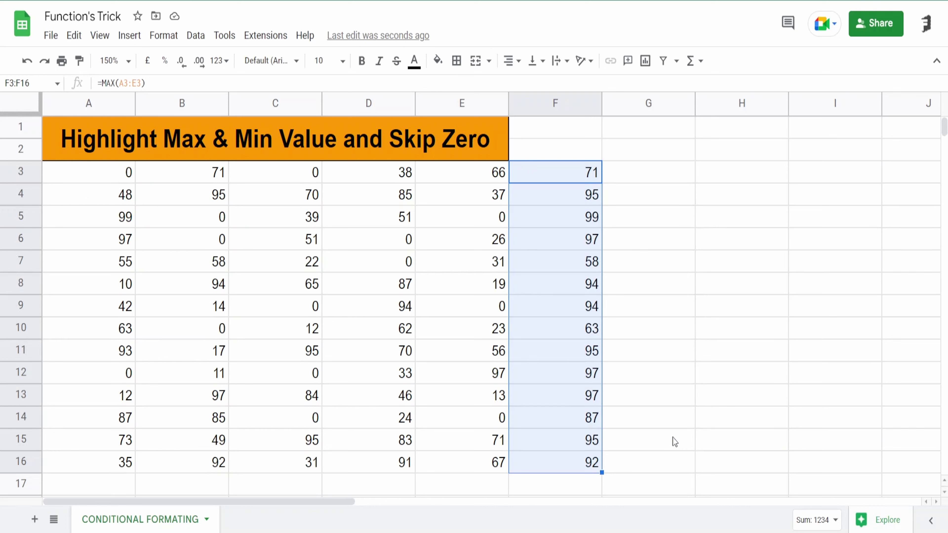
- Enter =MIN(A3:E3) in G3 and fill it down to G16
click(672, 174)
text(=min)
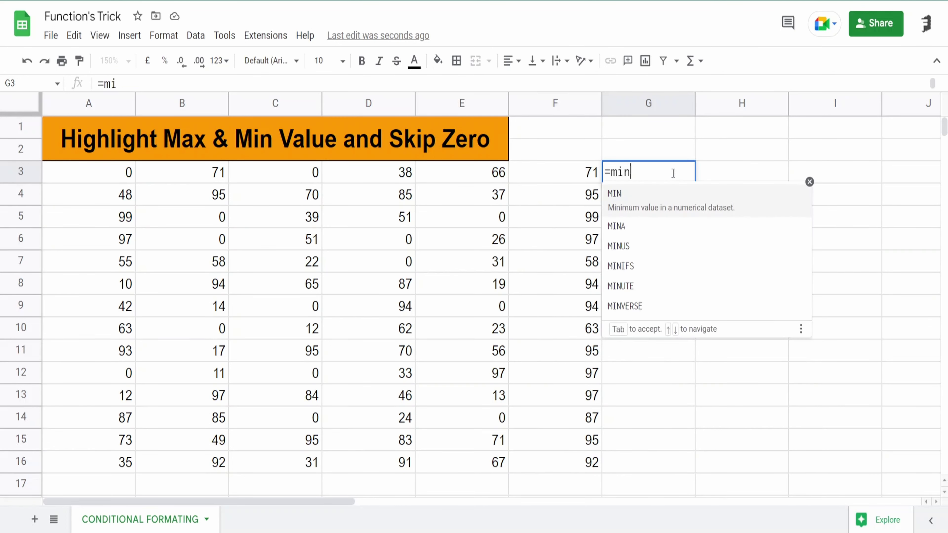
text(()
click(127, 175)
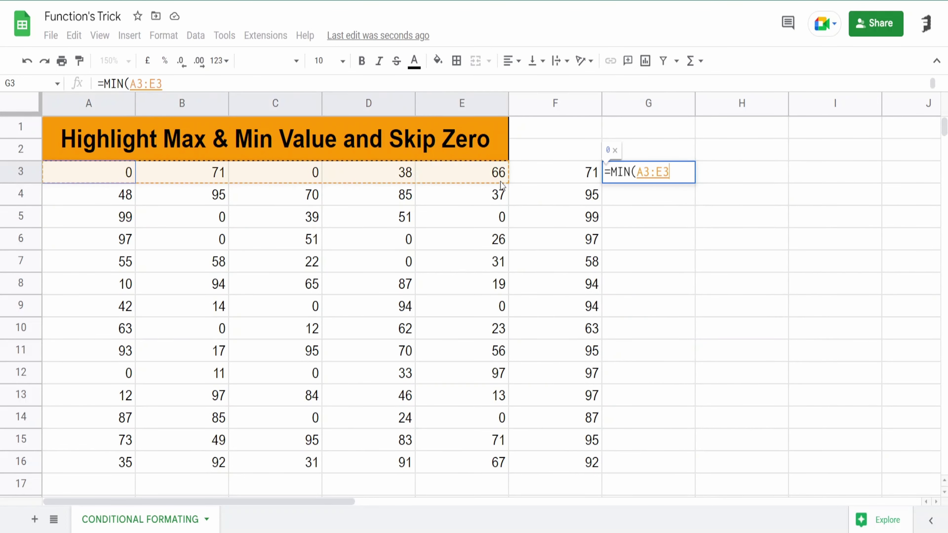
drag(127, 175, 545, 183)
key(Left)
drag(127, 178, 439, 180)
text())
key(Return)
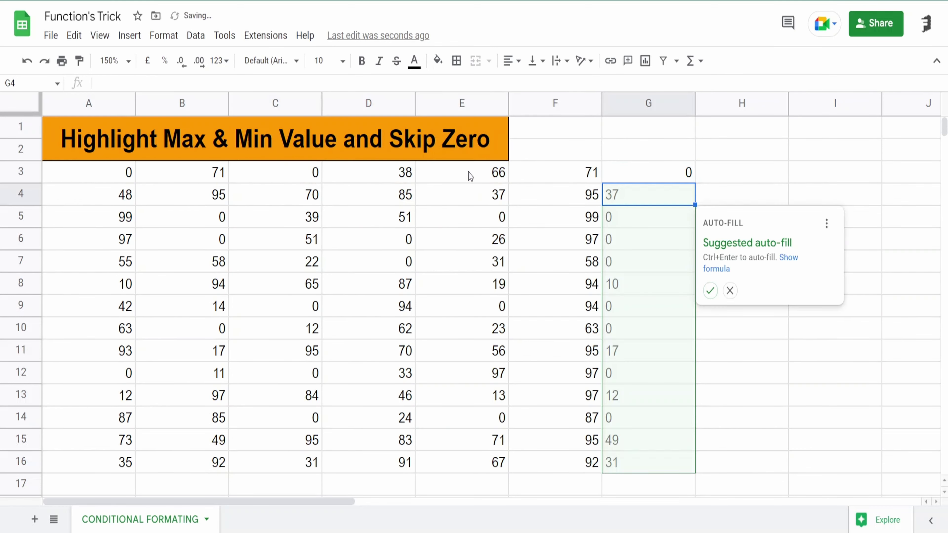
click(668, 173)
drag(694, 182, 689, 465)
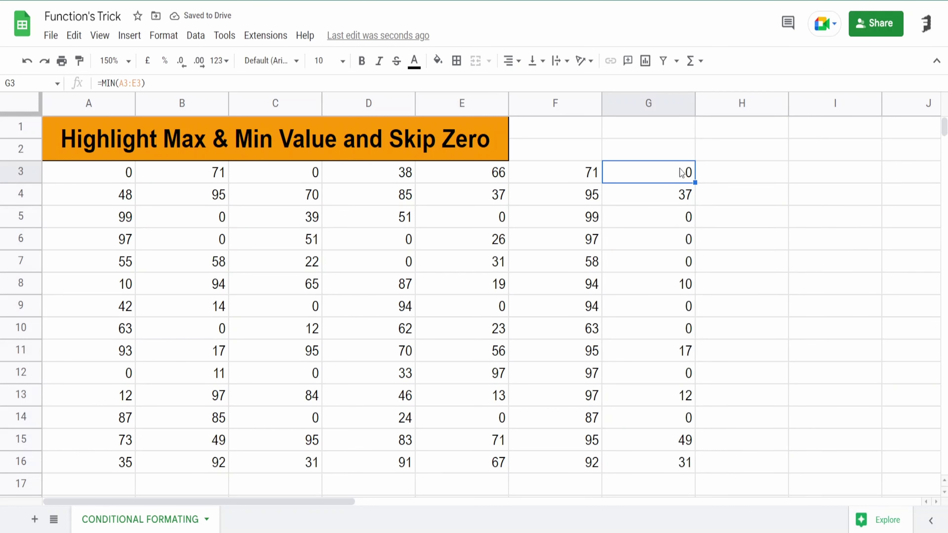
click(725, 176)
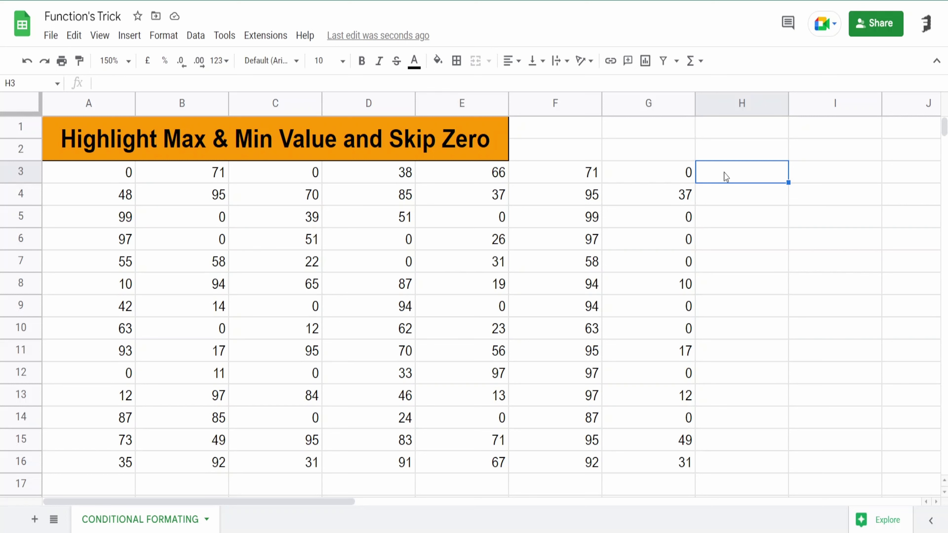
- Insert two blank columns before column F, shifting the max/min results to H and I
click(569, 100)
right_click(569, 99)
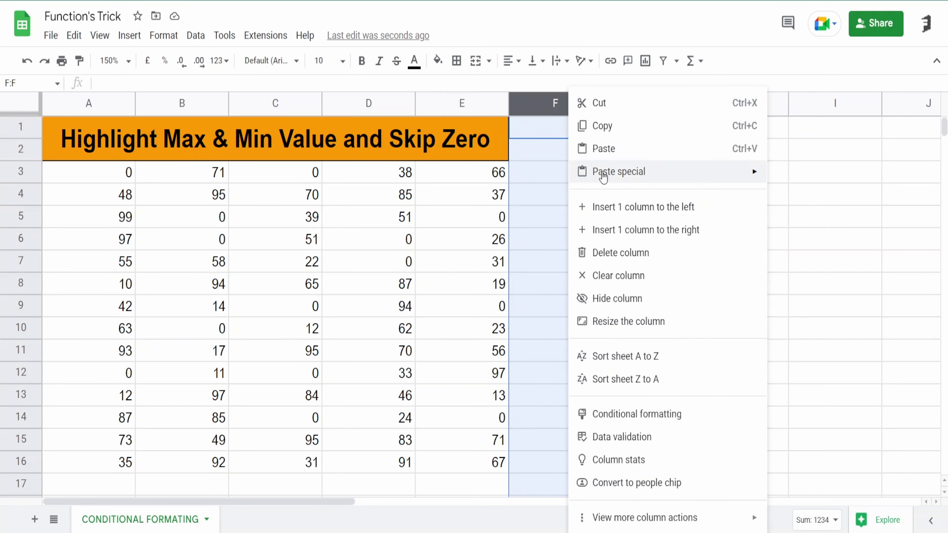
click(629, 209)
right_click(559, 99)
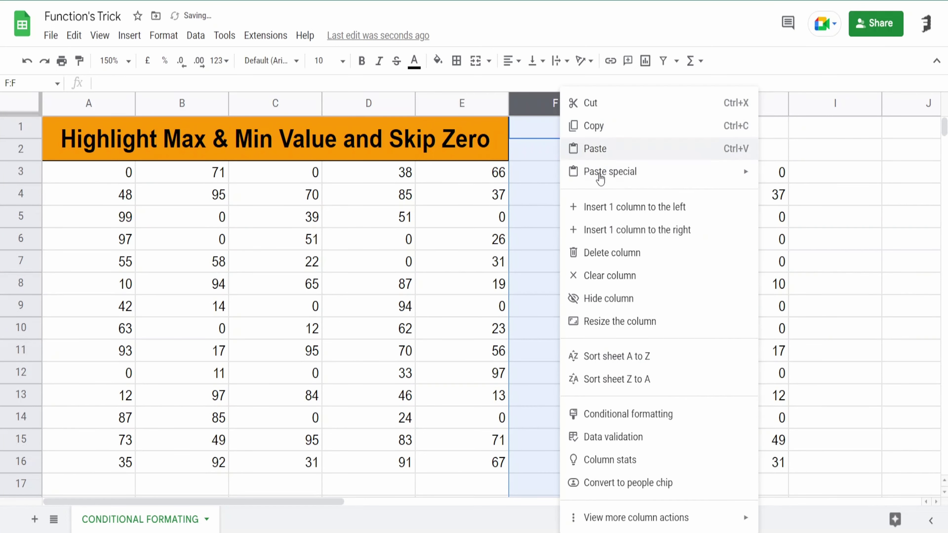
click(613, 209)
click(630, 224)
- Label F2 'max' and G2 'min', then select the data range A3:E16
click(573, 168)
click(573, 157)
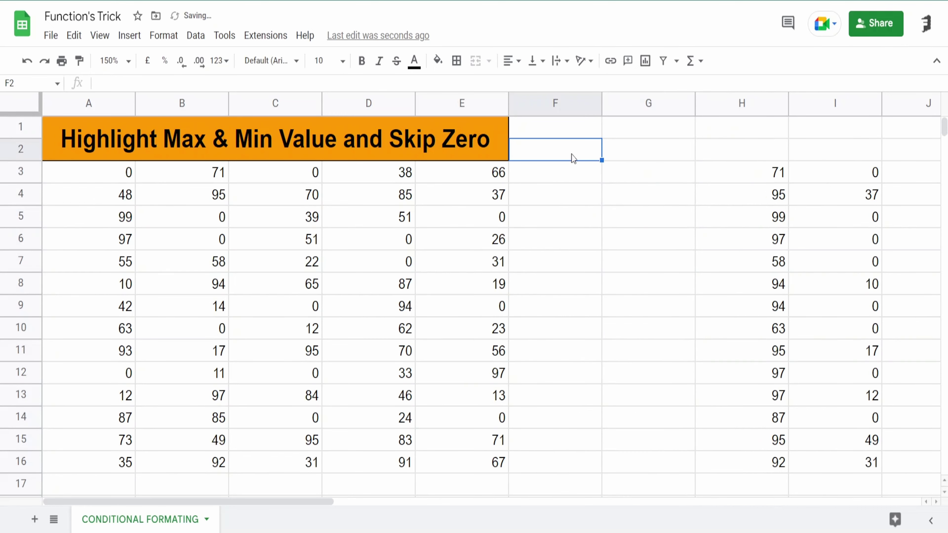
text(max)
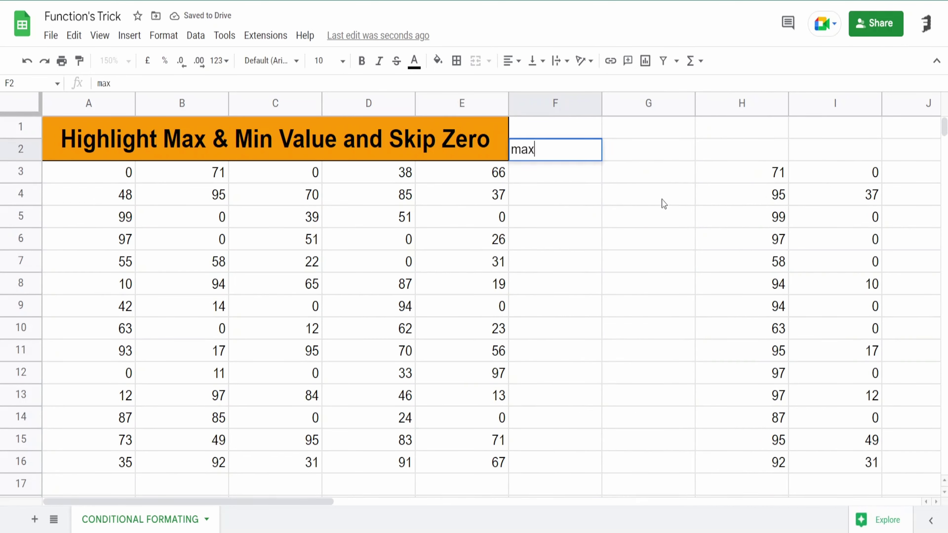
click(643, 155)
text(min)
click(572, 177)
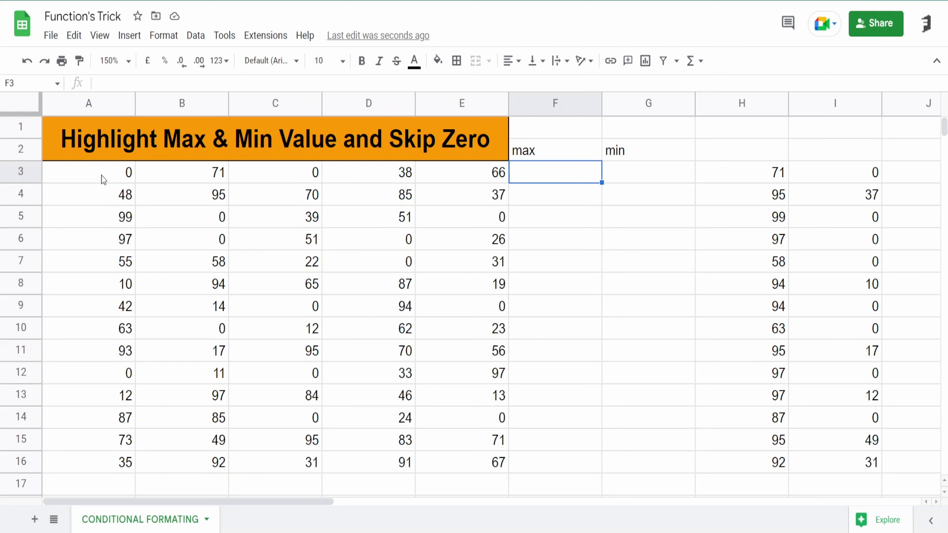
mouse_move(101, 175)
mouse_down()
mouse_move(488, 308)
mouse_move(509, 470)
mouse_up()
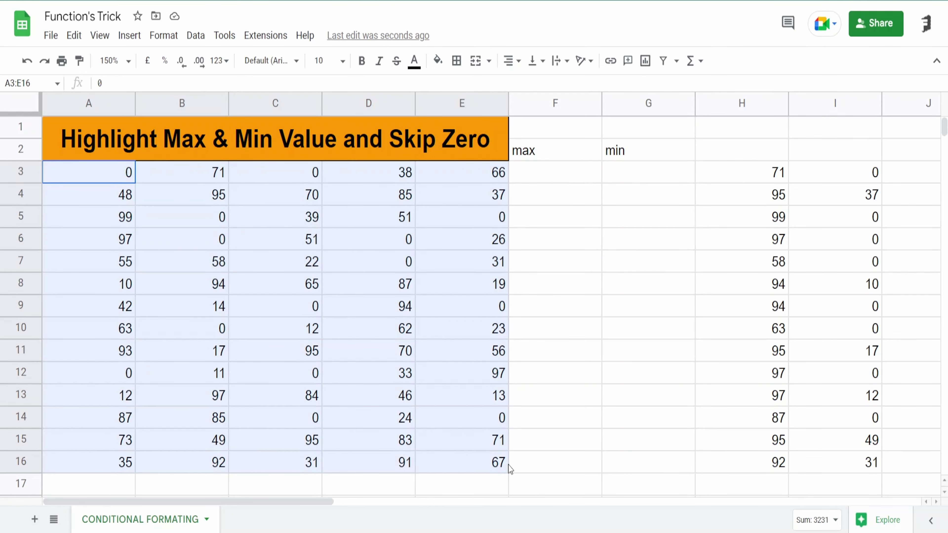
- Start a conditional formatting rule on A3:E16 using the Custom formula condition
click(164, 35)
click(209, 258)
click(854, 257)
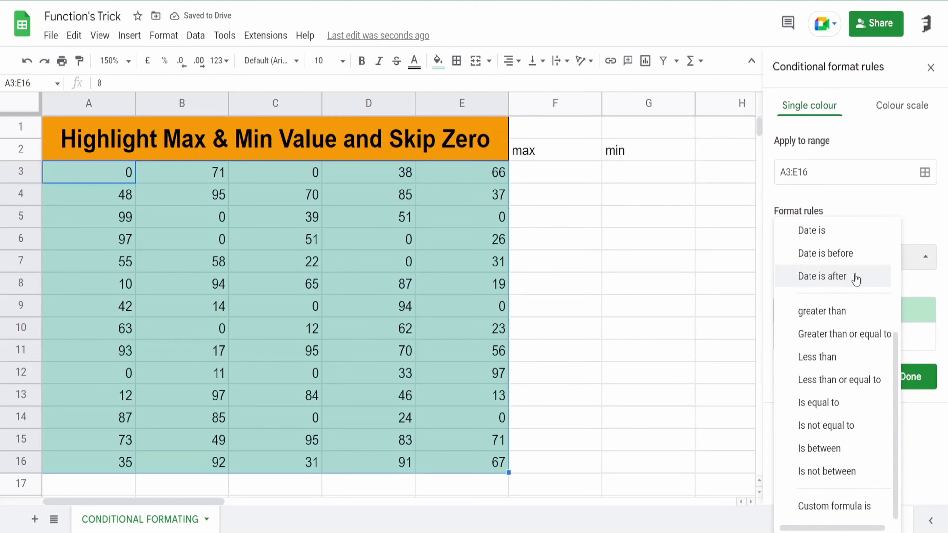
click(853, 507)
click(835, 289)
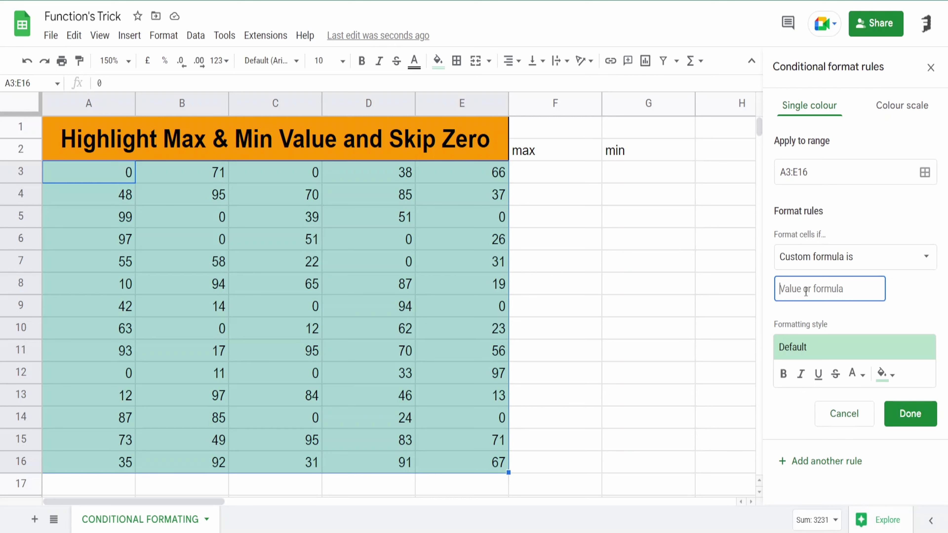
- Build and test the comparison =A3:E3=MAX(A3:E3) in cell F3
click(574, 176)
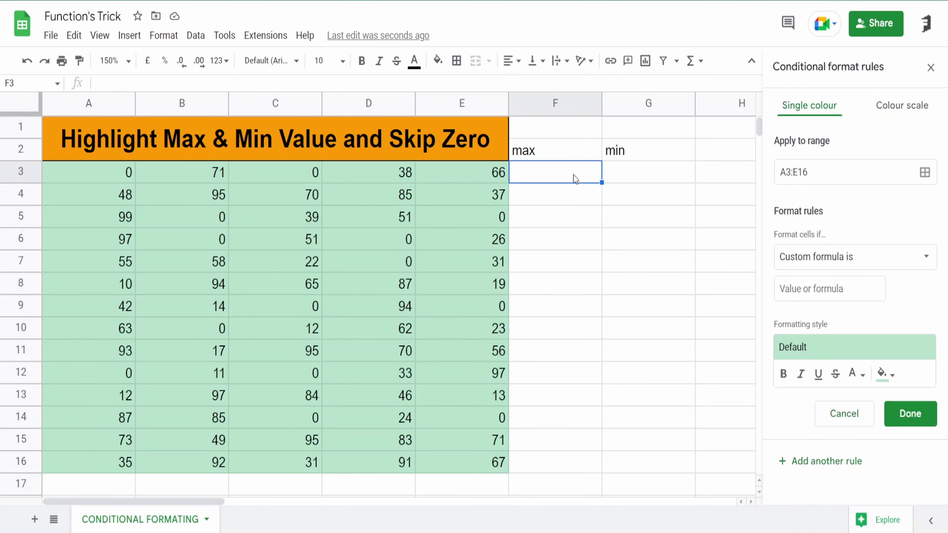
text(=)
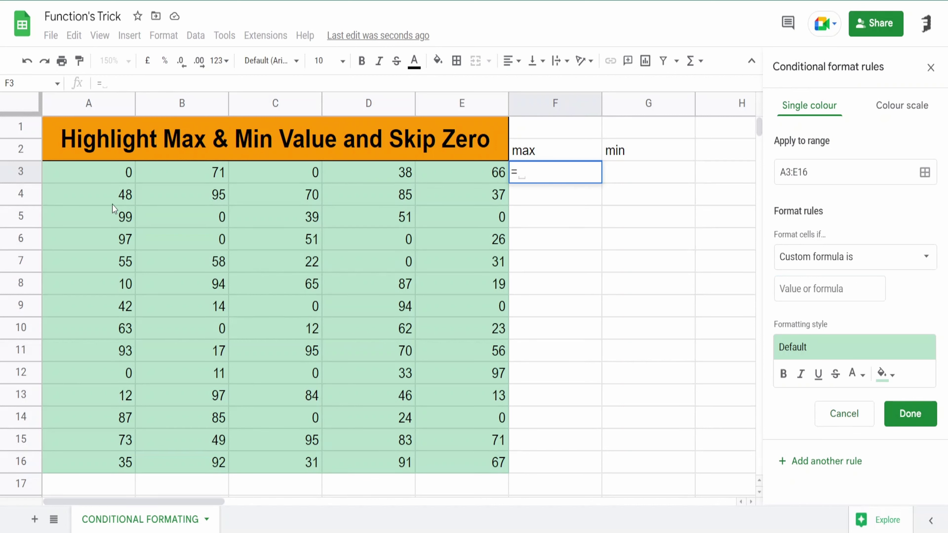
drag(93, 173, 471, 173)
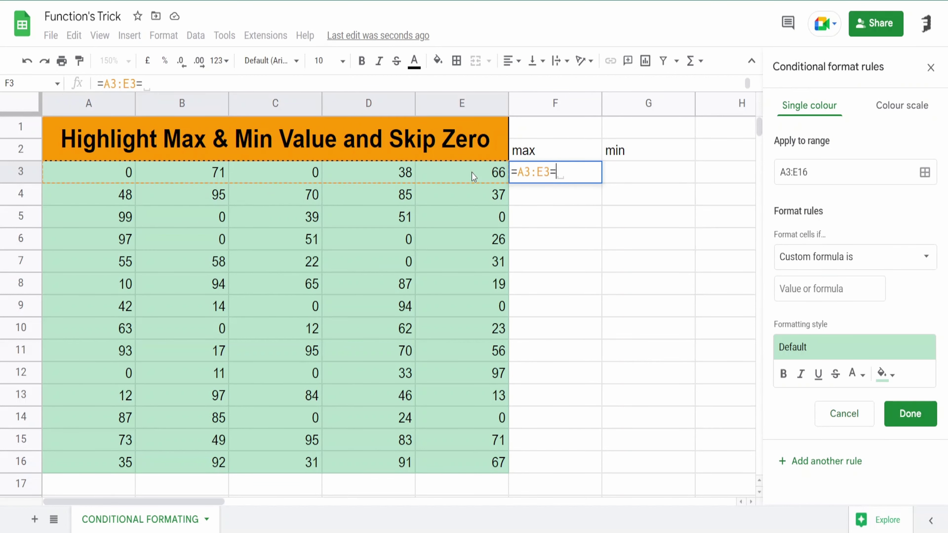
text(= )
text(max)
key(Tab)
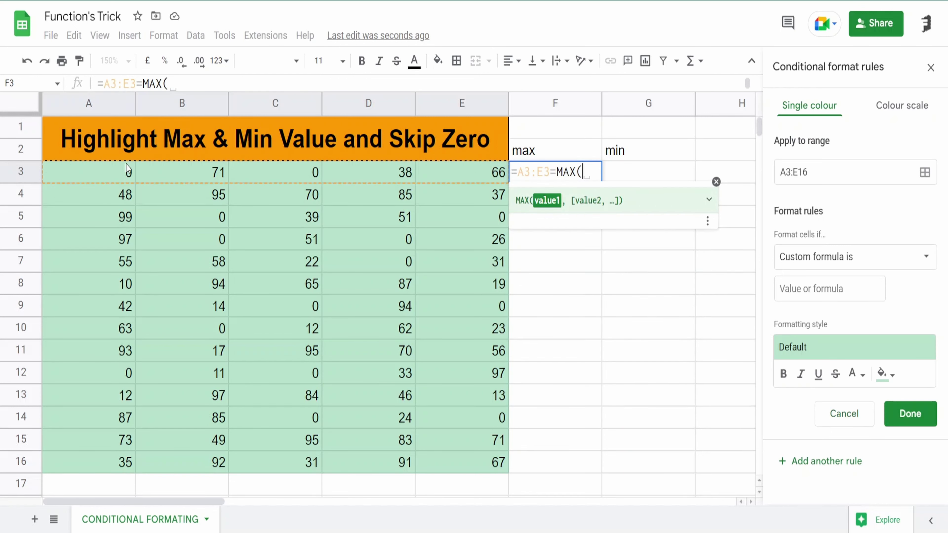
drag(119, 172, 464, 167)
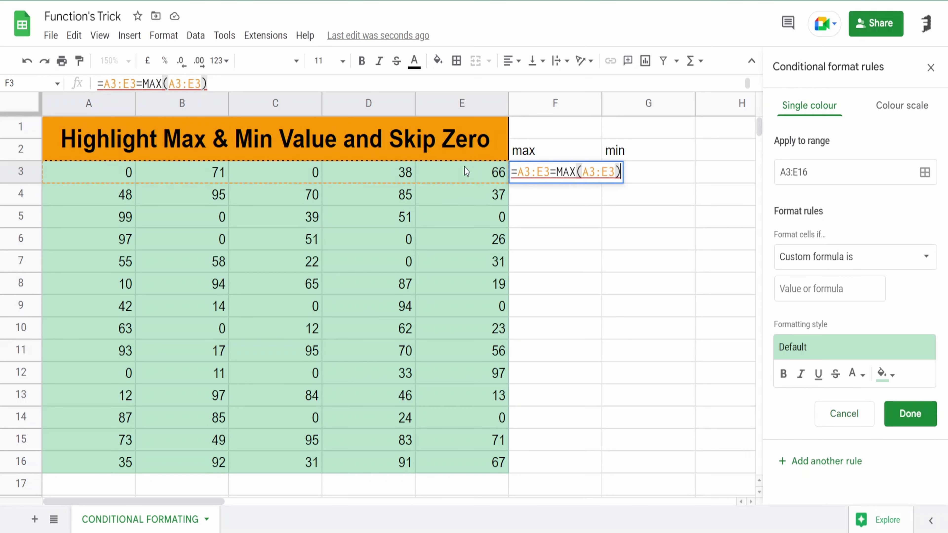
key(Return)
click(591, 178)
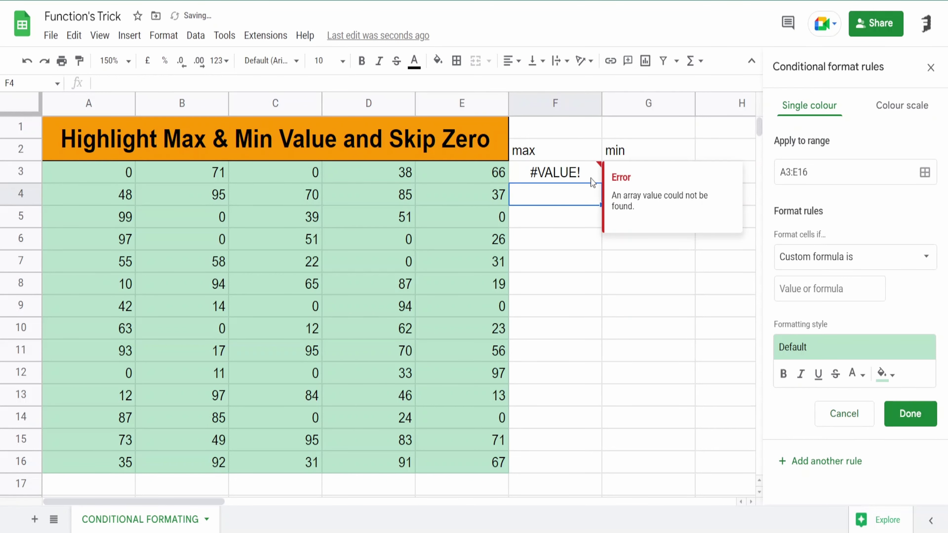
click(186, 83)
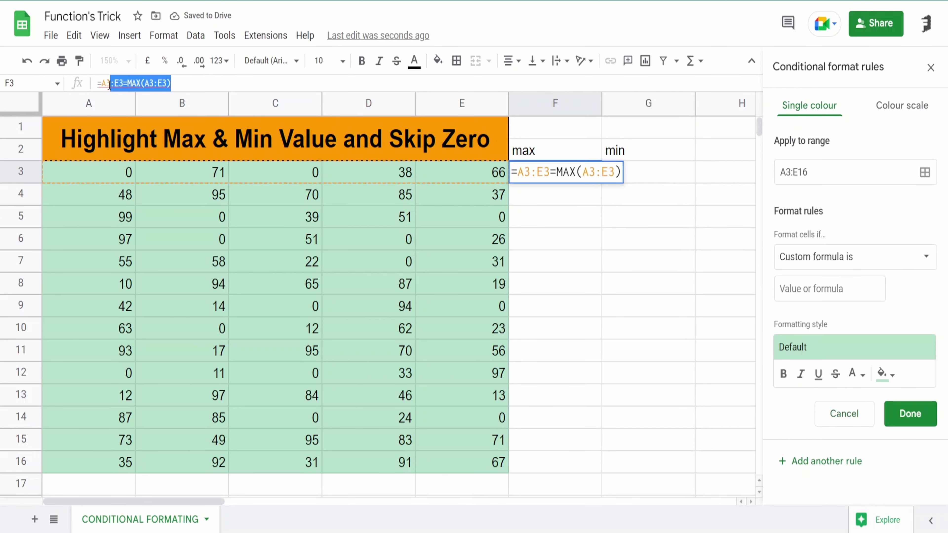
drag(171, 83, 96, 82)
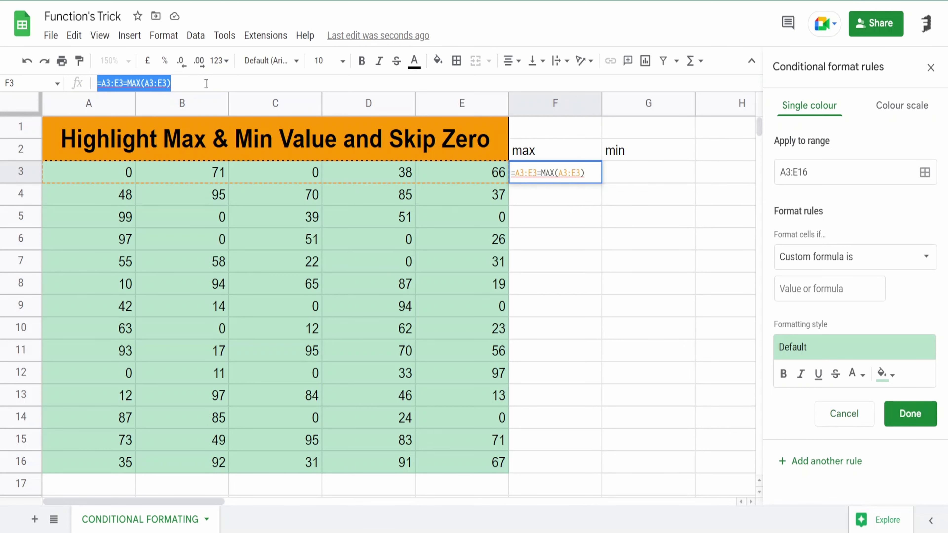
- Paste the MAX comparison into the rule and add $ to lock the column references
click(784, 288)
text(=A3:E3=MAX(A3:E3))
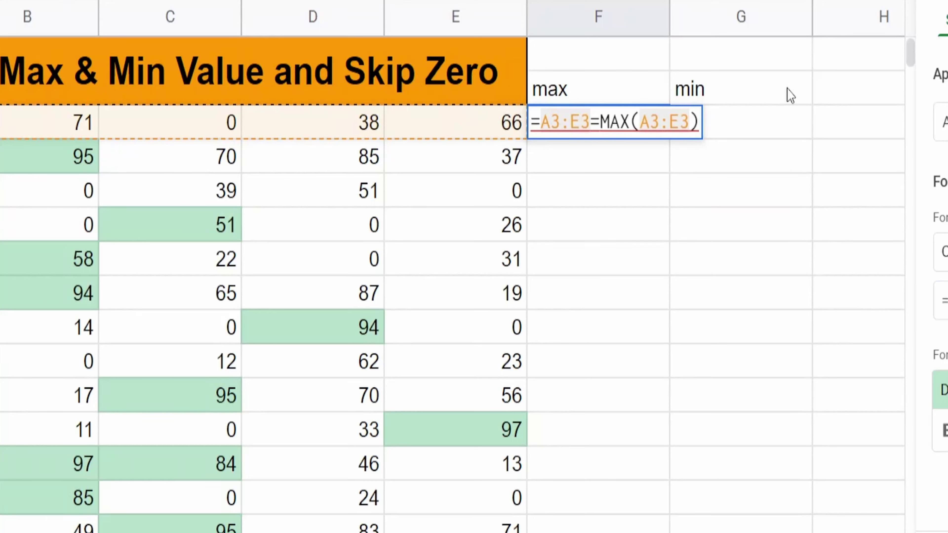
text($)
key(Right)
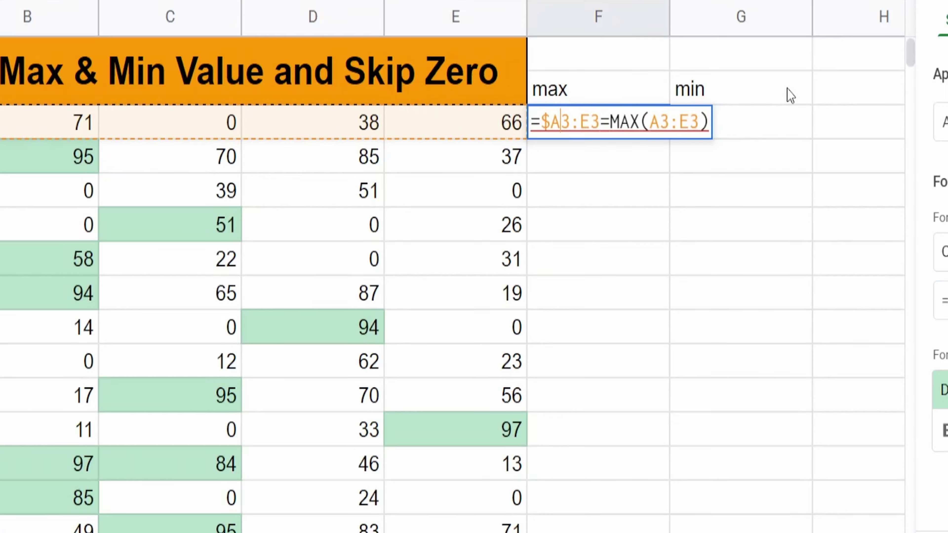
key(Right)
key(Right)
text($)
key(Right)
key(Right)
key(Right)
text($)
key(Right)
key(Right)
key(Right)
text($)
- Replace the rule's formula with =$A3:$E3=MAX($A3:$E3) and save the green highlight rule
key(ctrl+a)
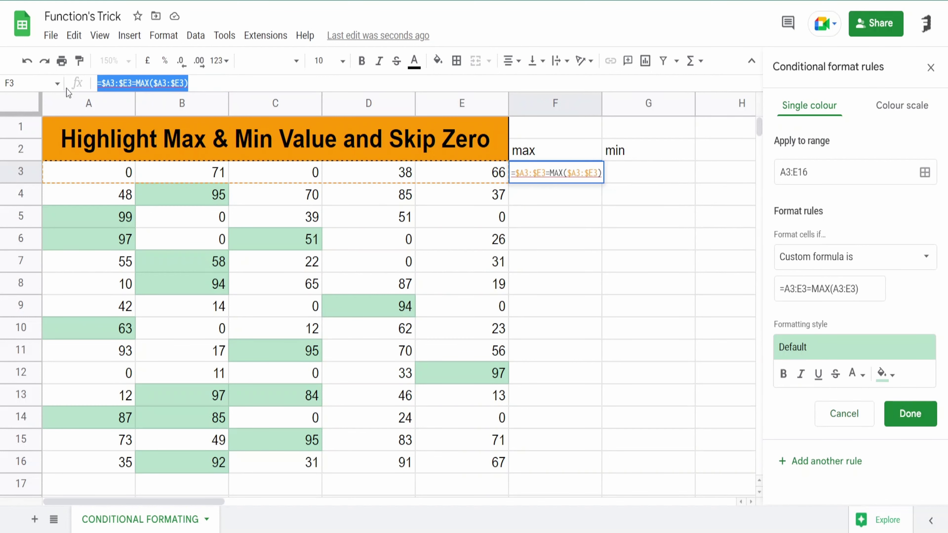
key(ctrl+c)
triple_click(828, 288)
key(ctrl+v)
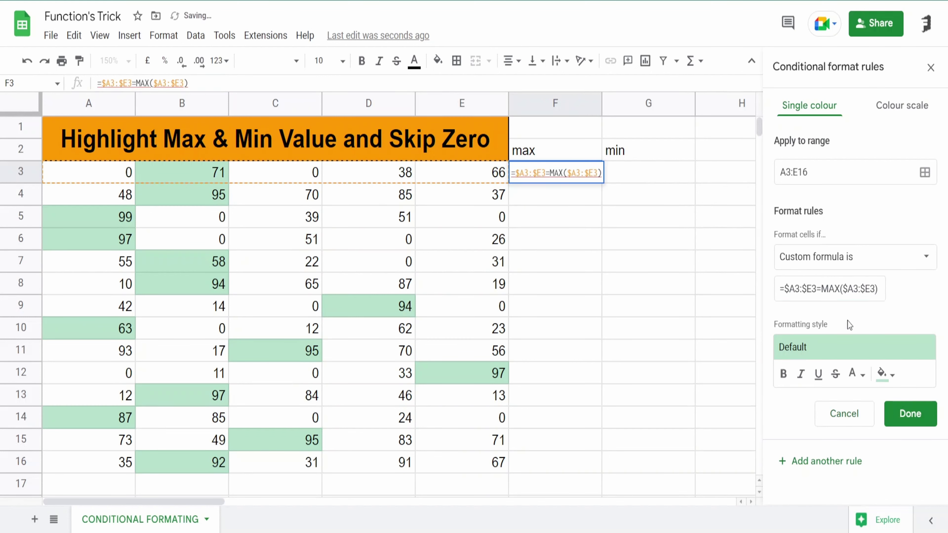
click(910, 414)
click(560, 174)
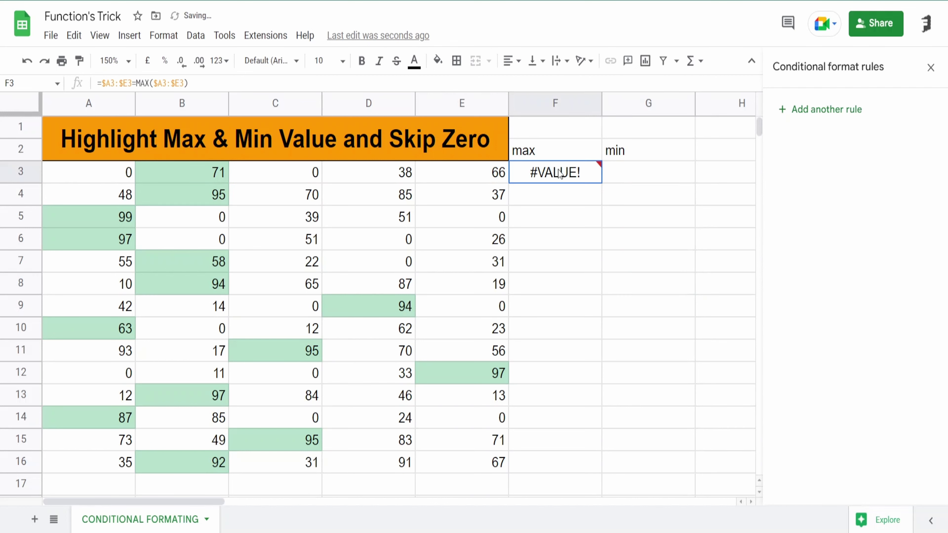
- Close the rules sidebar and review the H3:H6 maximums and F3's #VALUE! error
click(610, 310)
click(720, 170)
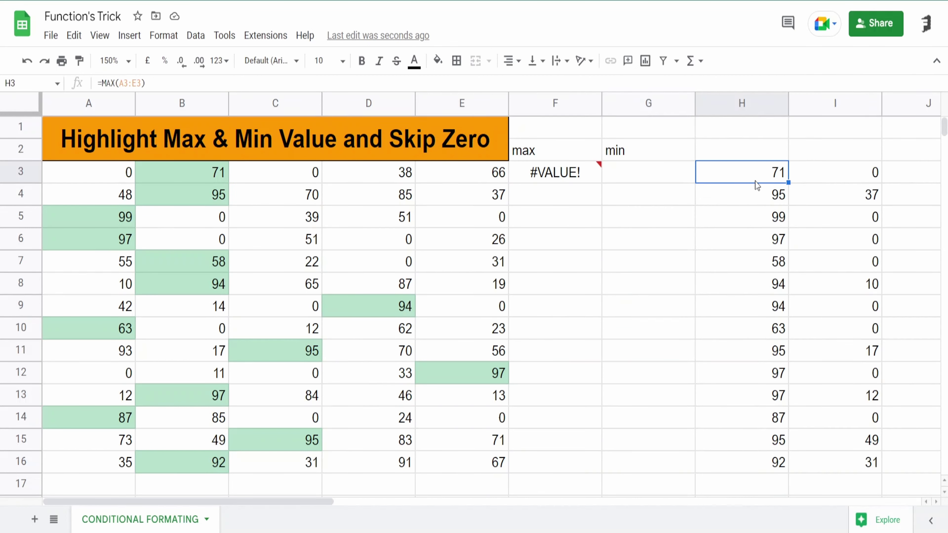
click(743, 190)
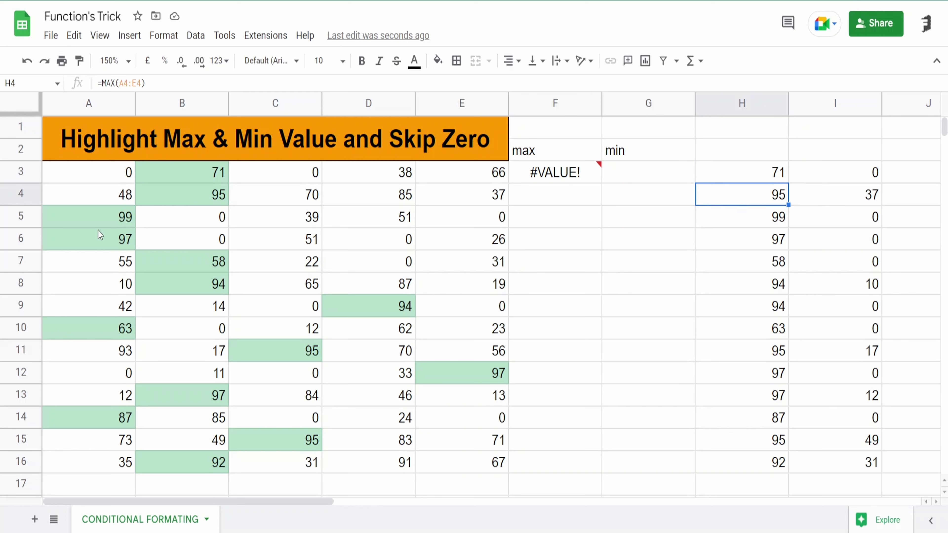
click(762, 226)
click(759, 242)
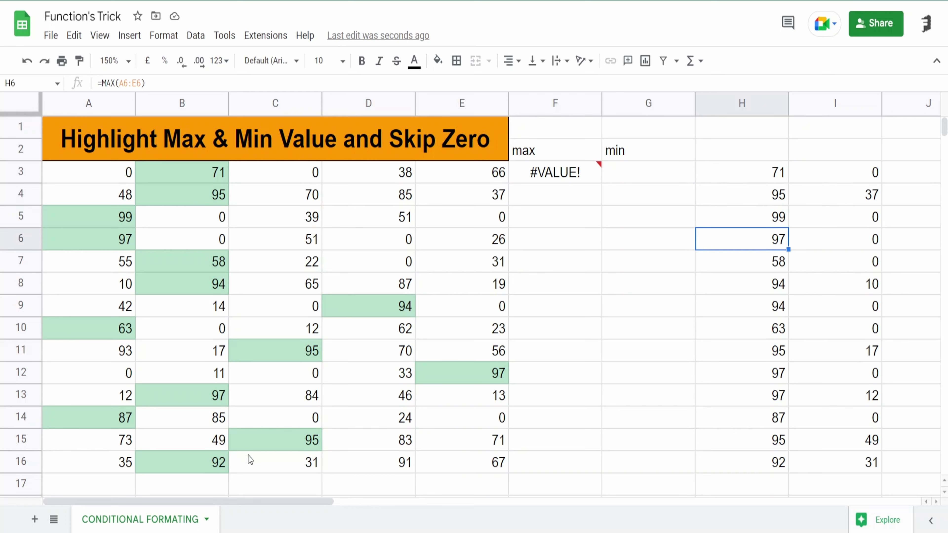
click(585, 174)
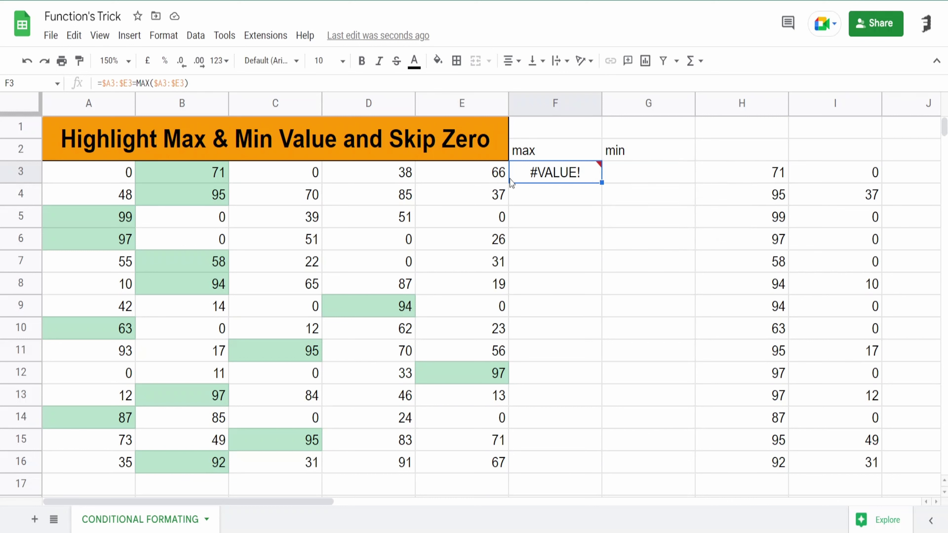
click(384, 182)
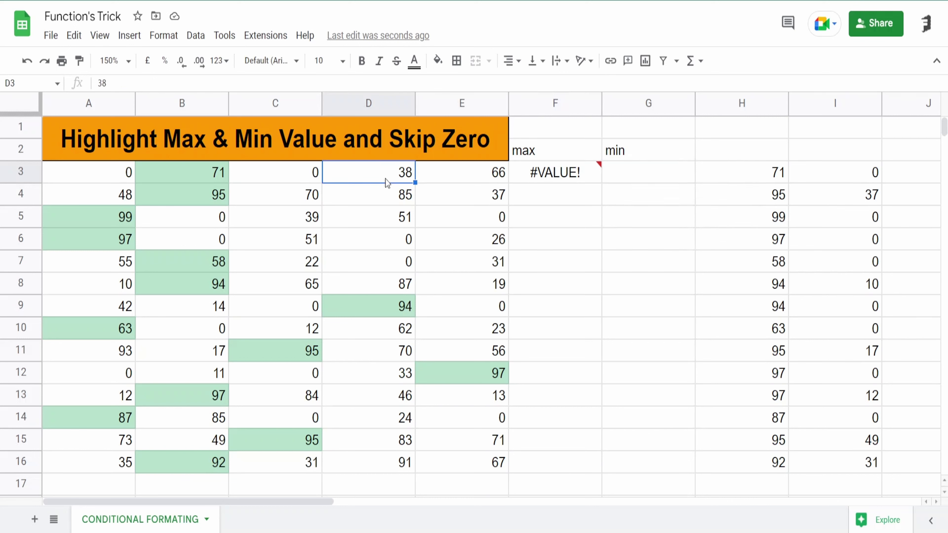
click(635, 180)
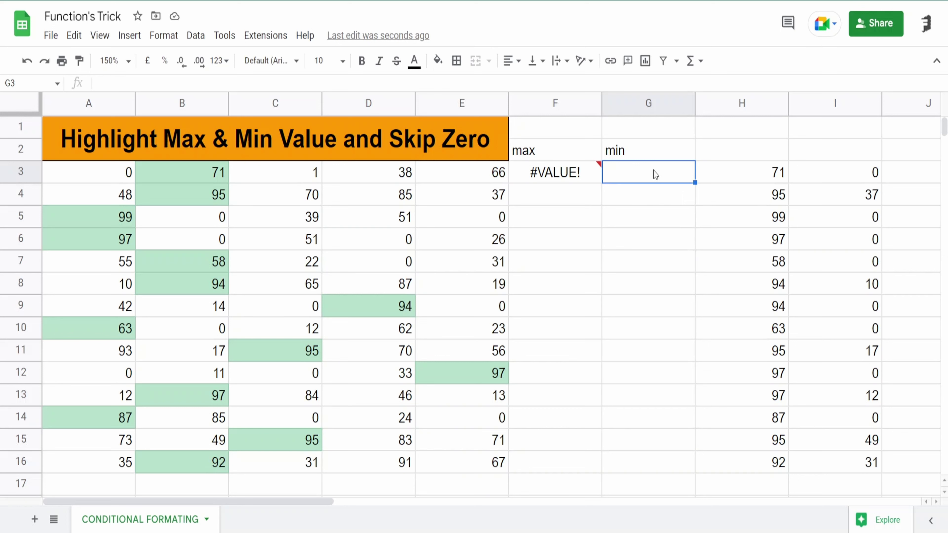
- Enter =COUNTIF(A3:E3,0) in G3 to count row 3's zeros
text(=)
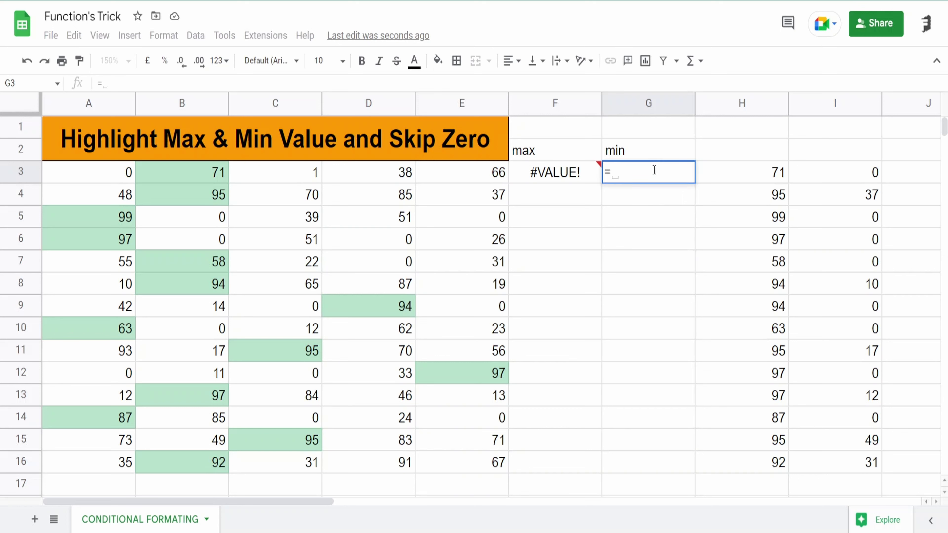
text(countif)
key(Tab)
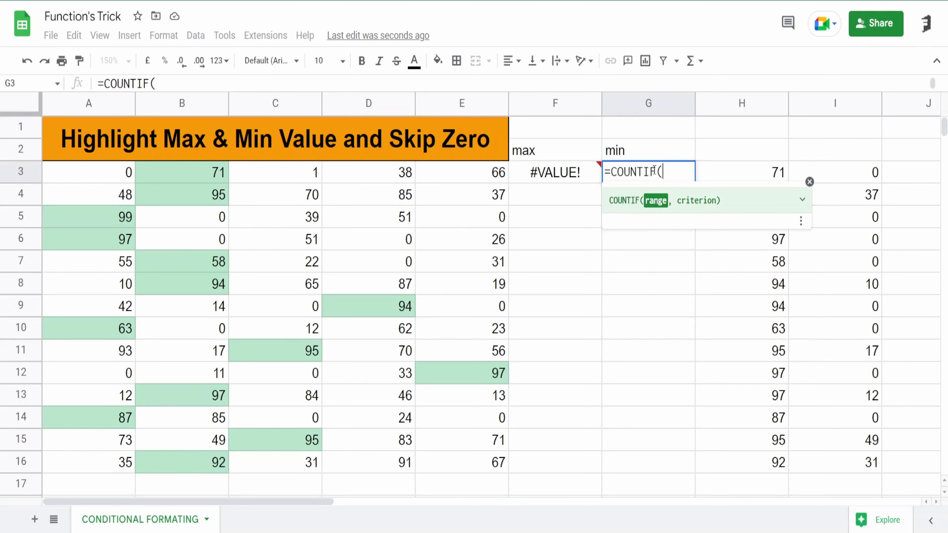
drag(120, 172, 504, 182)
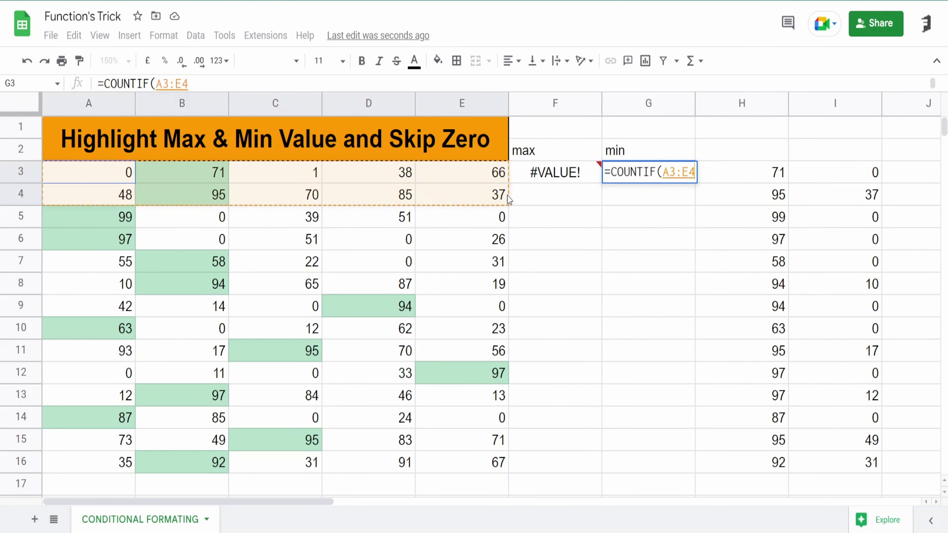
text(,)
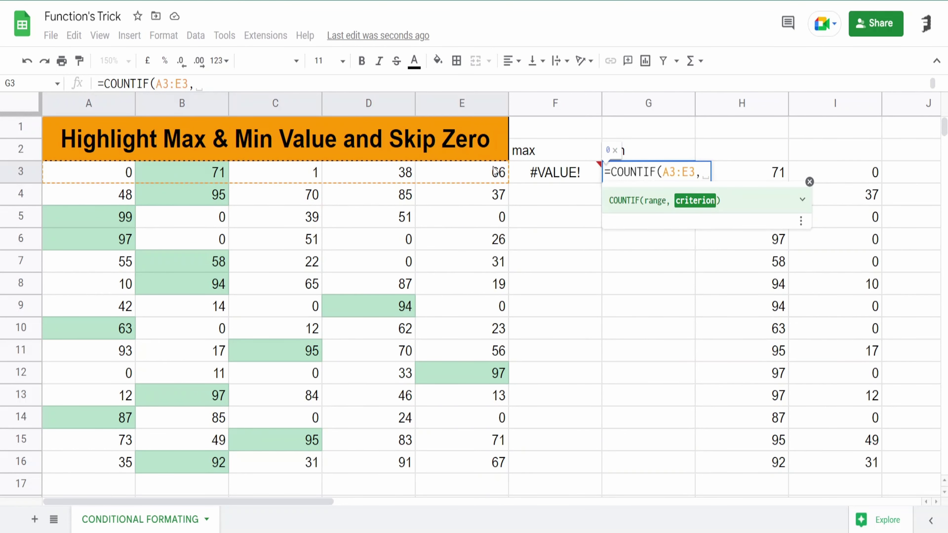
text(0)
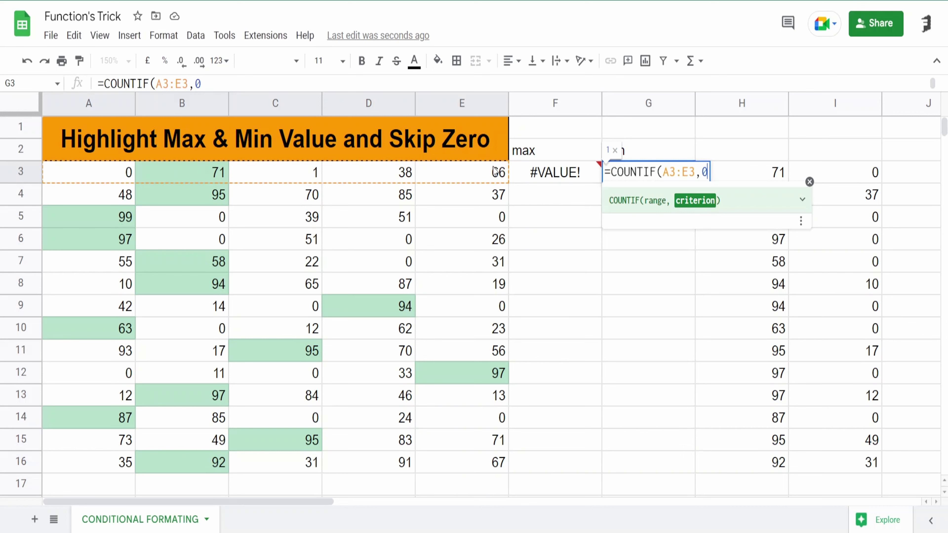
text())
key(Return)
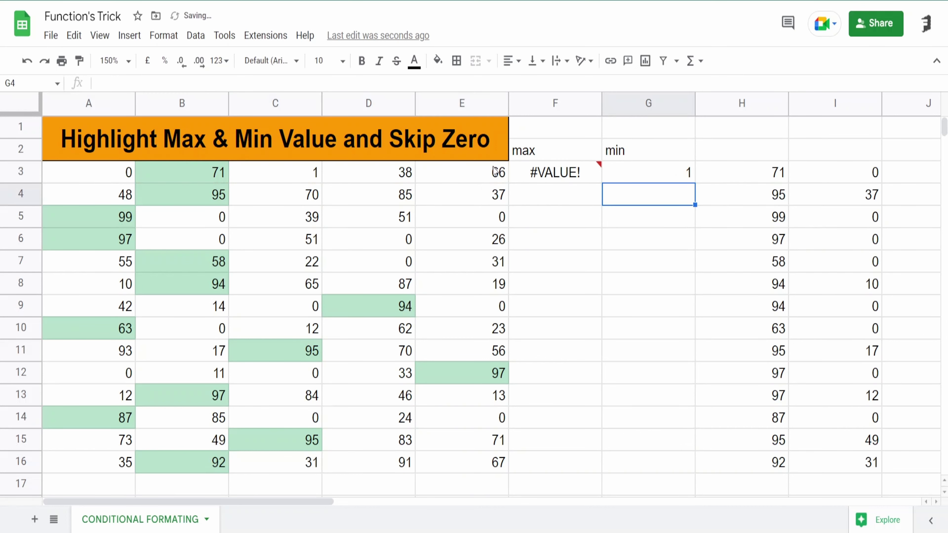
- Set C3 back to 0 so G3's zero count reads 2
click(106, 171)
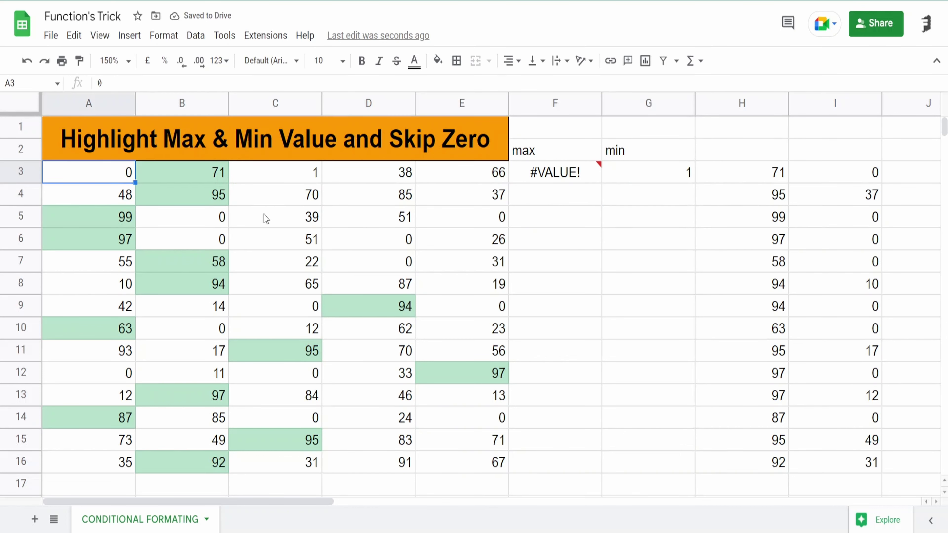
click(285, 176)
text(0)
click(630, 278)
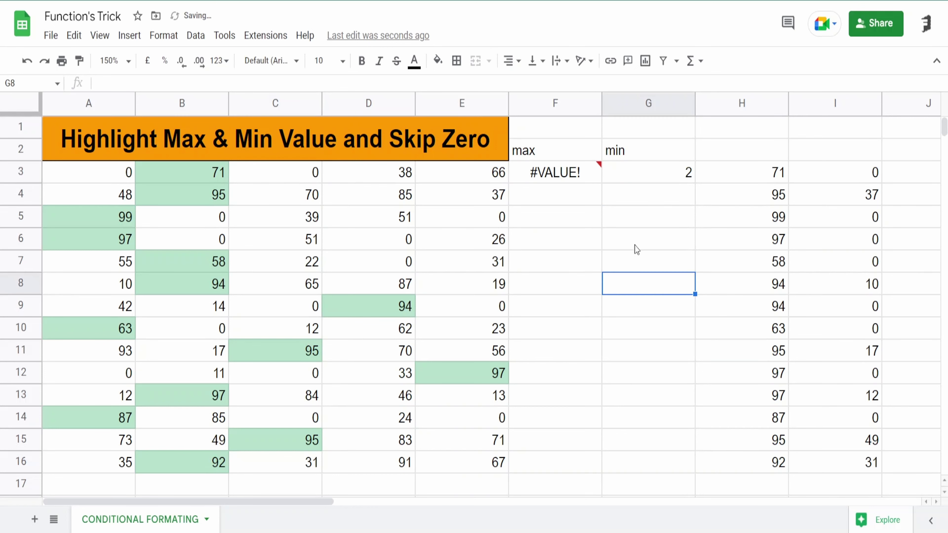
click(657, 174)
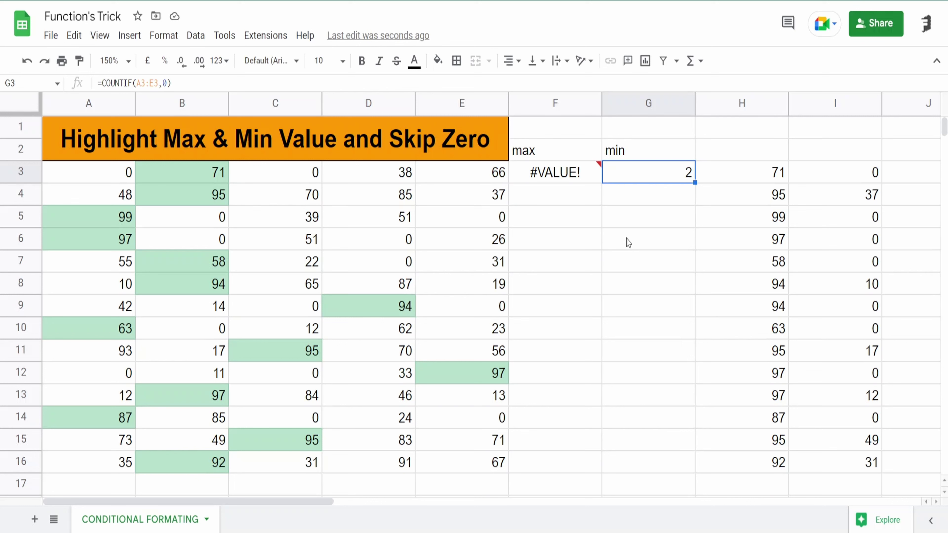
click(650, 205)
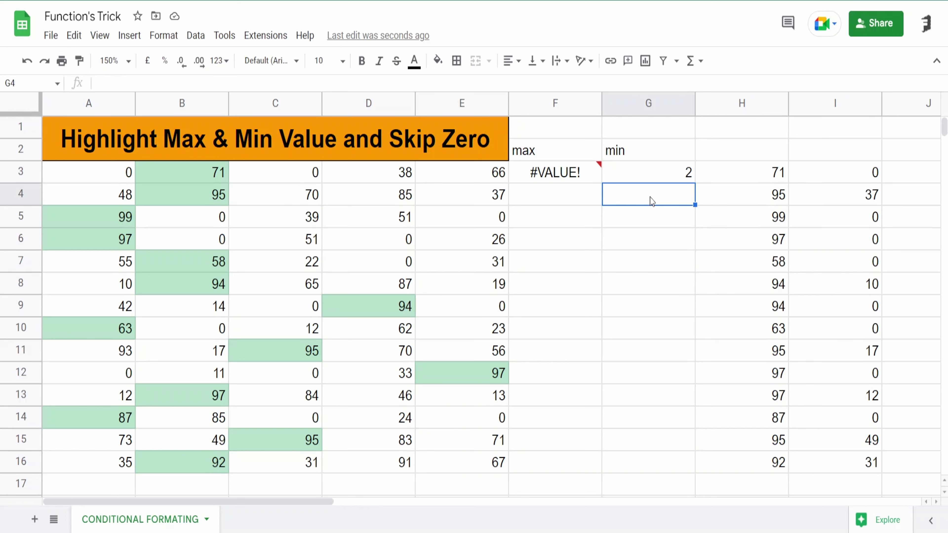
- Enter =SMALL(A3:E3,1) in G4
text(=sm)
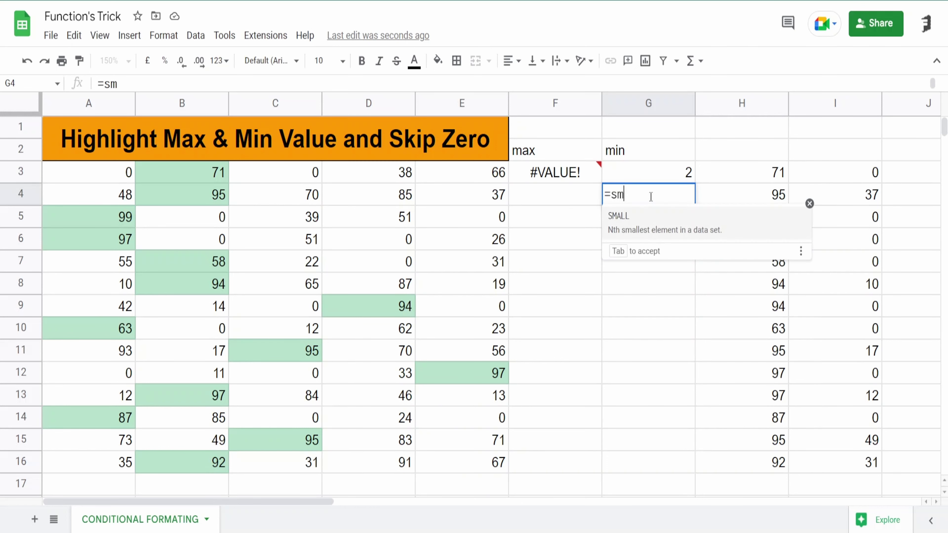
text(all)
key(Tab)
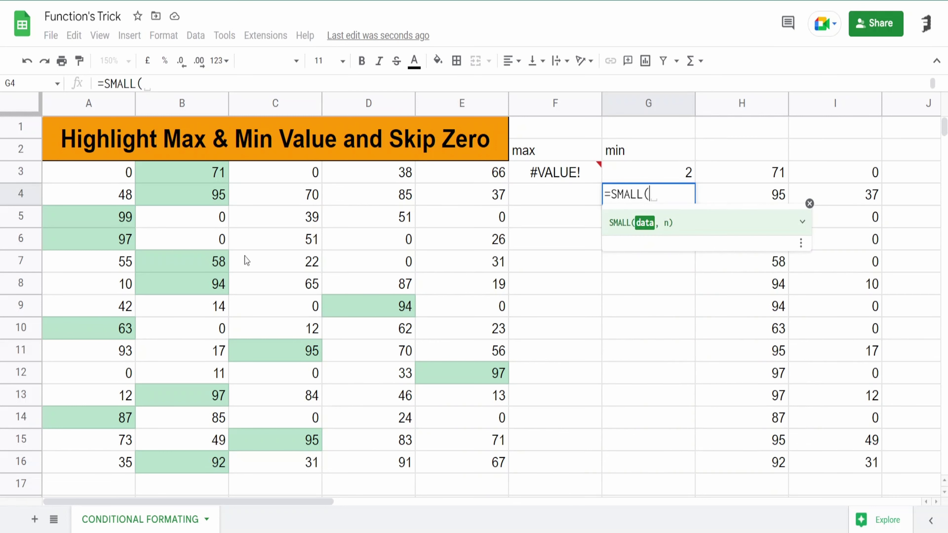
click(129, 172)
drag(141, 168, 464, 174)
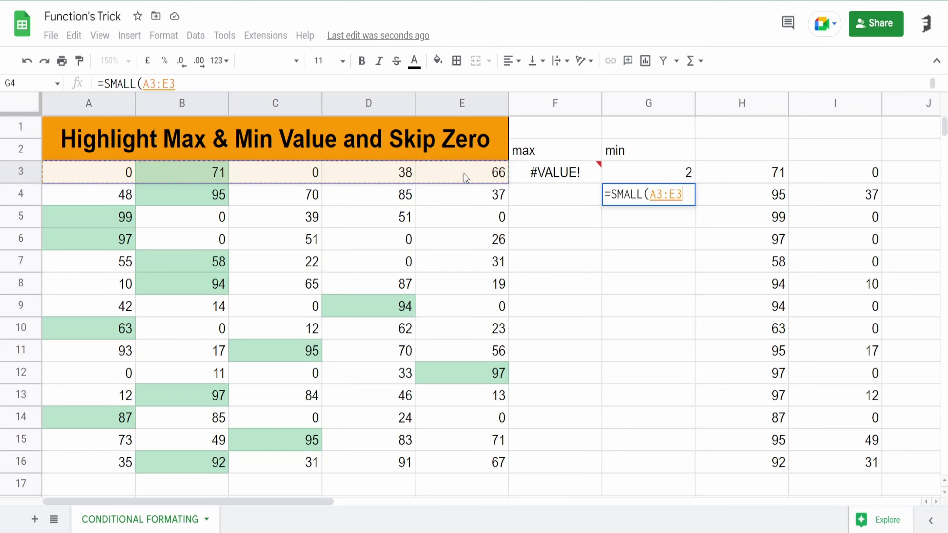
text(,)
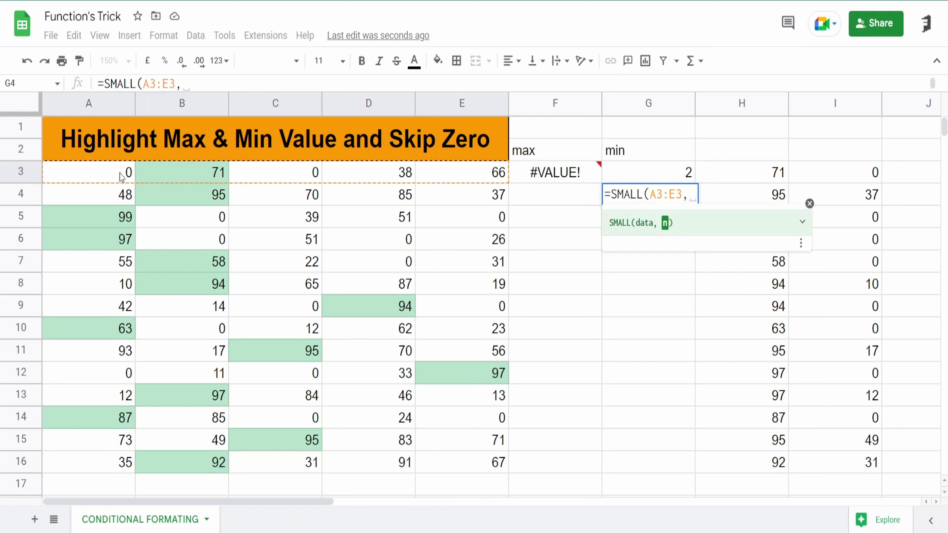
text(1))
key(Return)
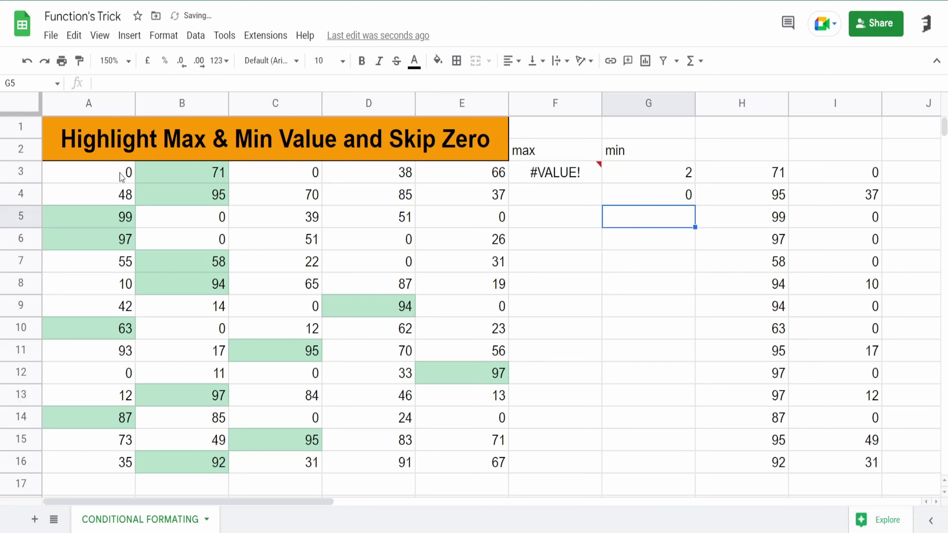
click(656, 192)
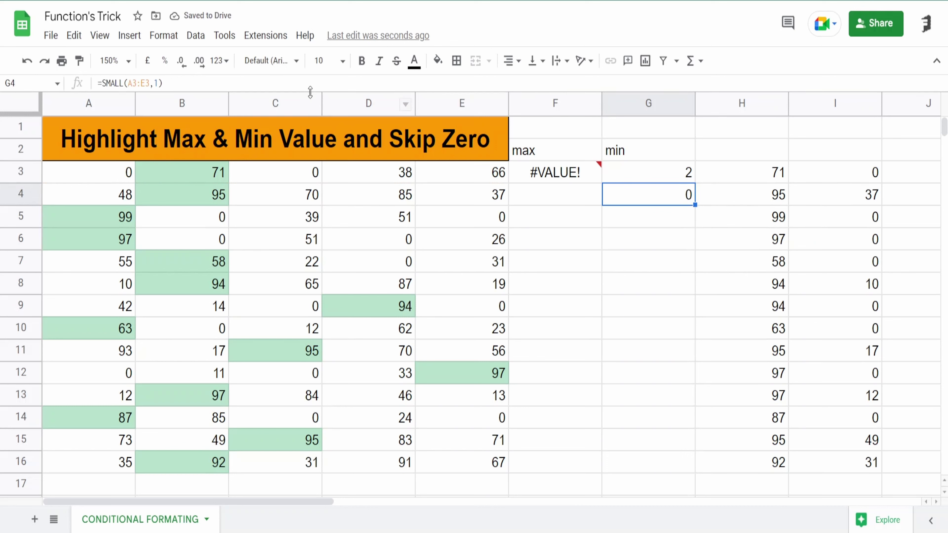
- Change G4's n argument to 2, then 3, so it returns 38
click(162, 83)
key(BackSpace)
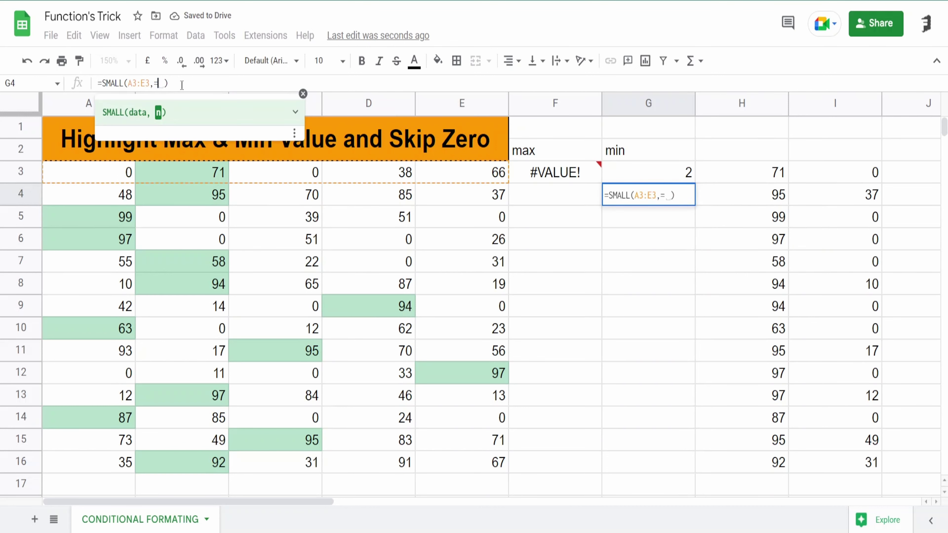
text(2)
key(Return)
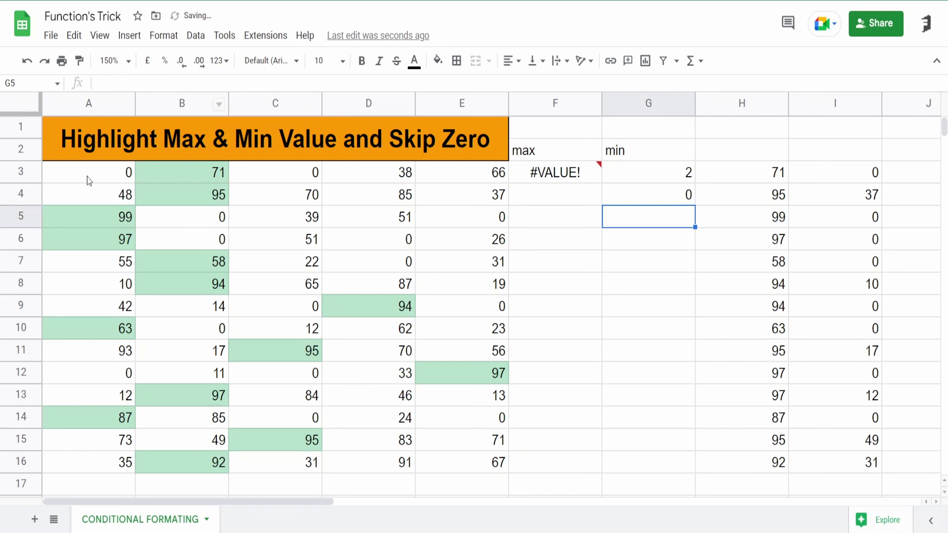
key(Up)
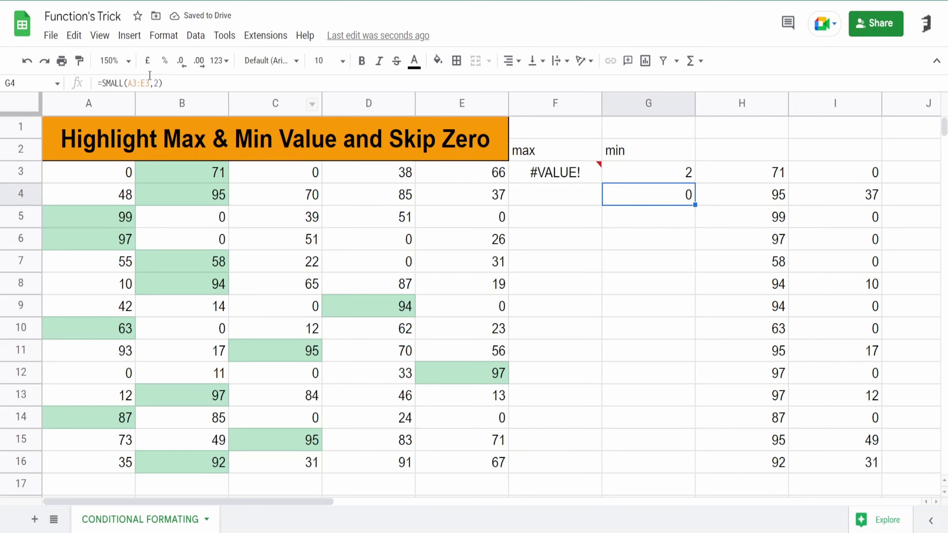
click(160, 83)
key(BackSpace)
text(3)
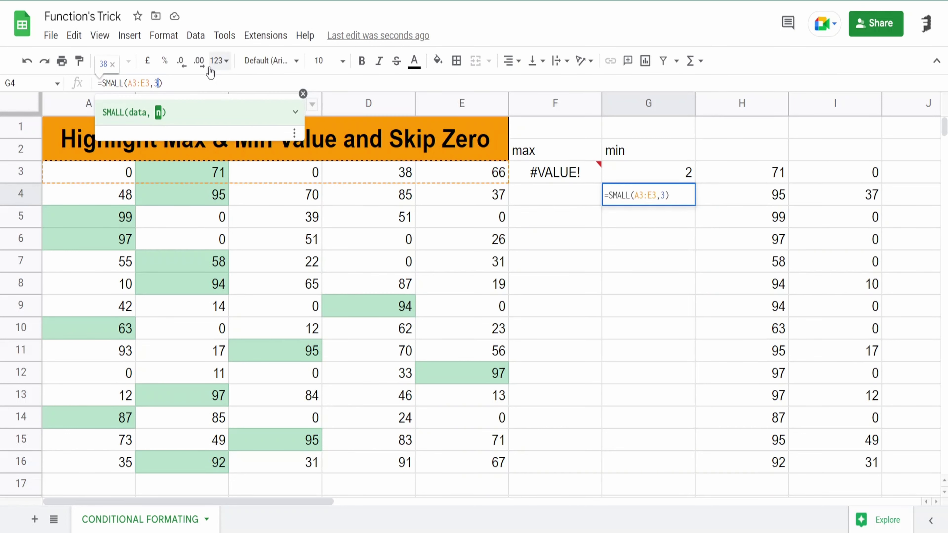
key(Return)
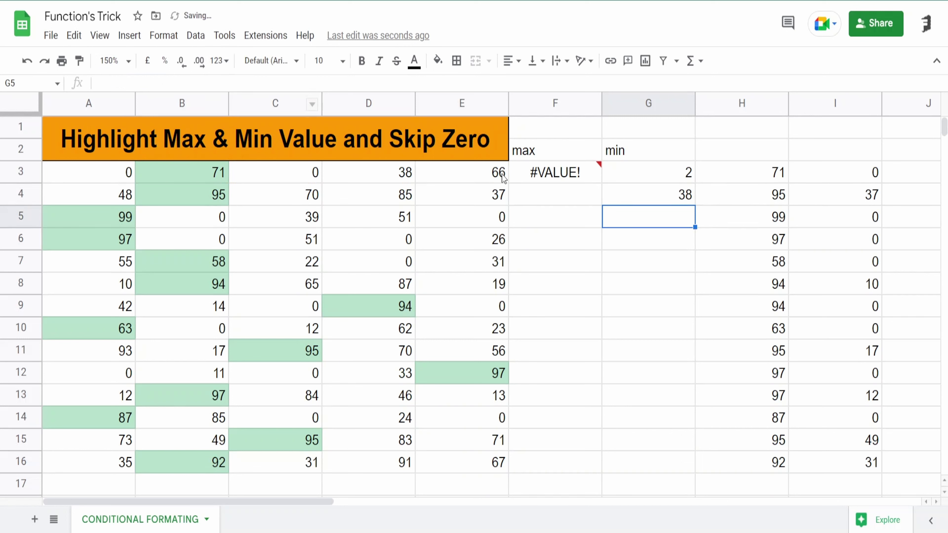
click(407, 179)
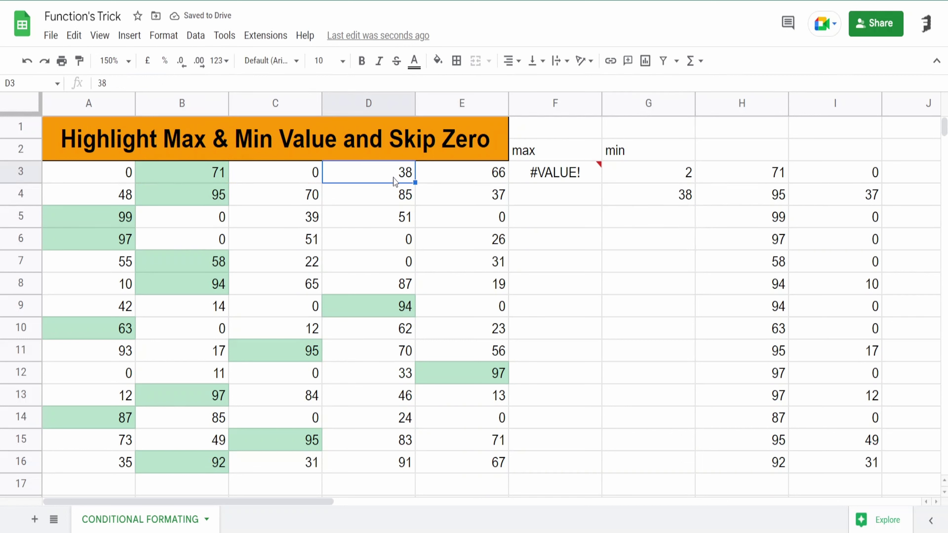
click(648, 194)
click(354, 75)
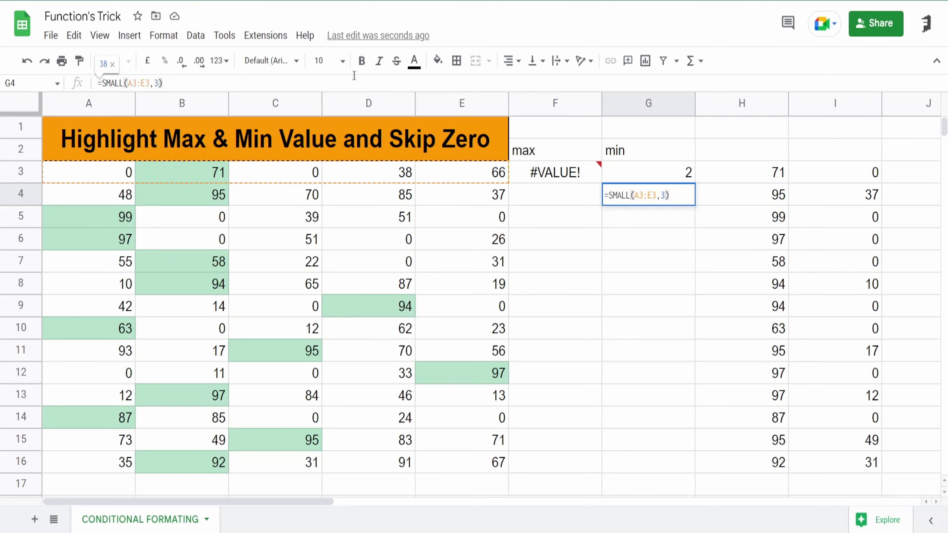
- Replace G4's fixed n with COUNTIF(A3:E3,0), checking the zeros in A3 and C3
key(BackSpace)
key(BackSpace)
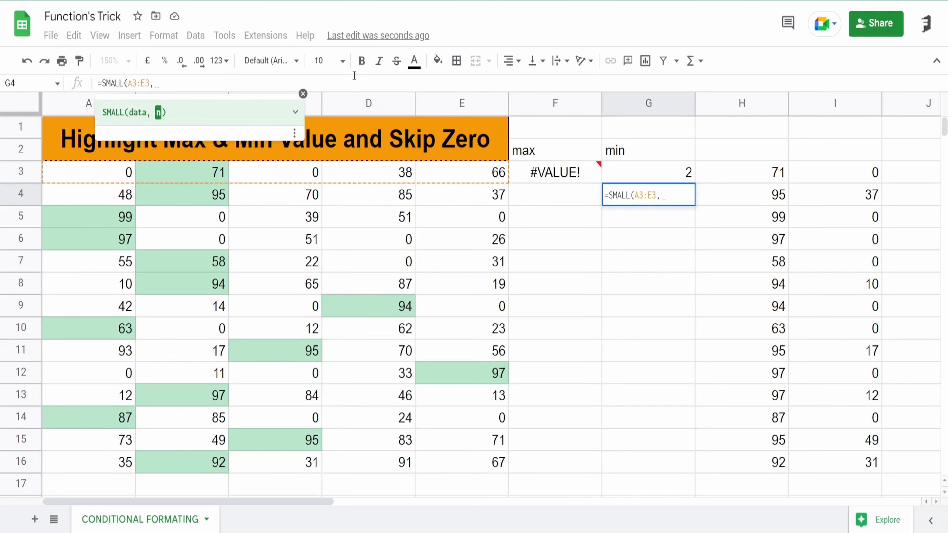
text(countif)
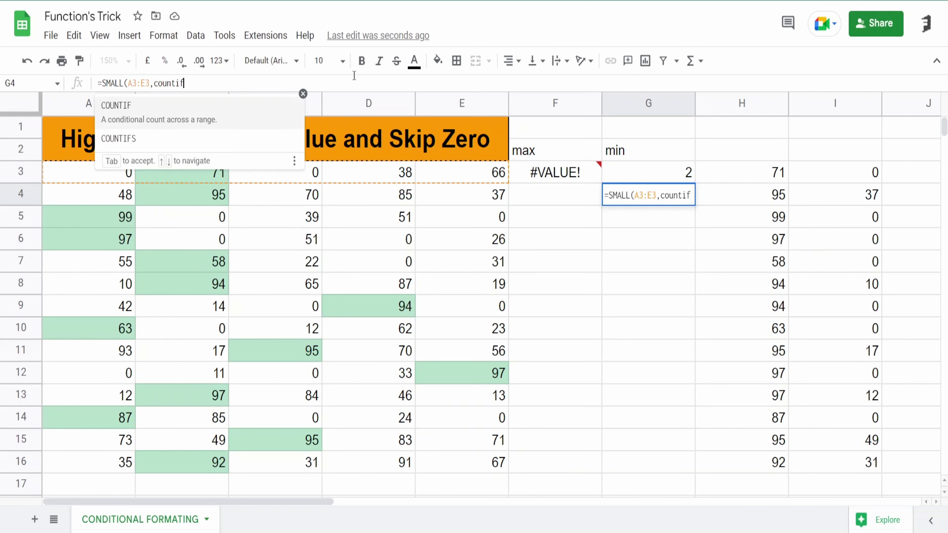
key(Tab)
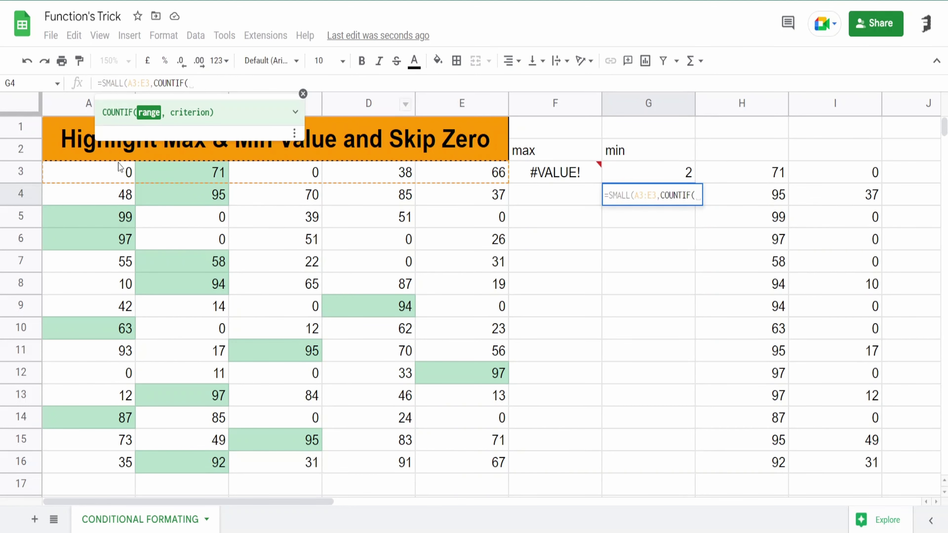
drag(106, 172, 440, 172)
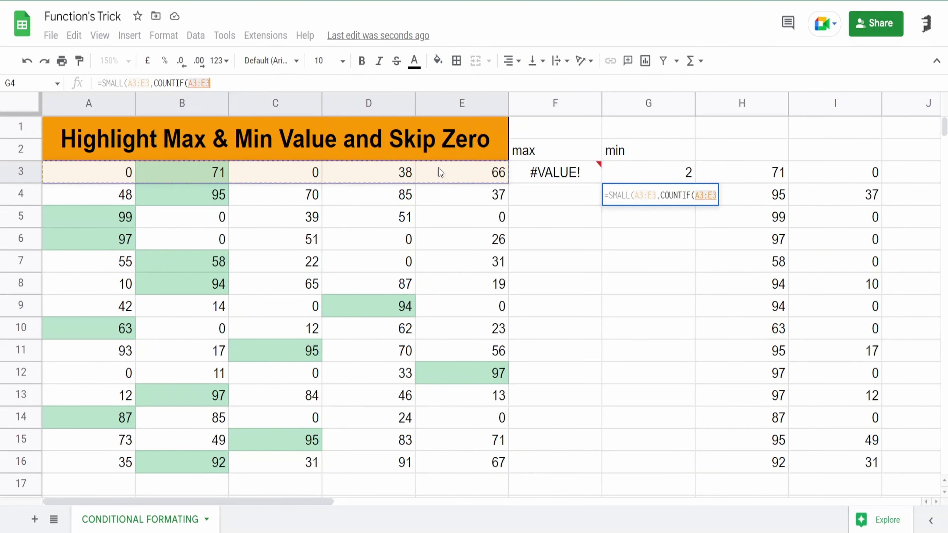
text(,)
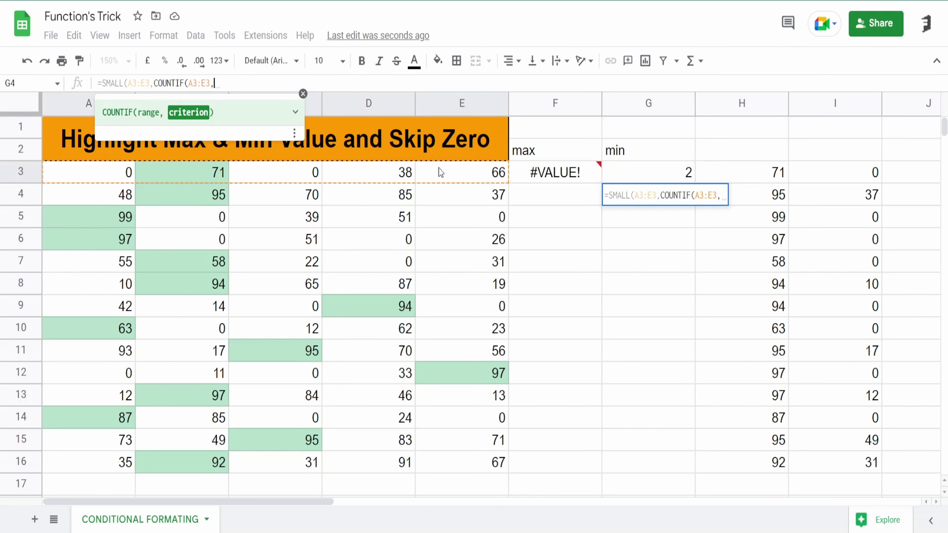
text(0))
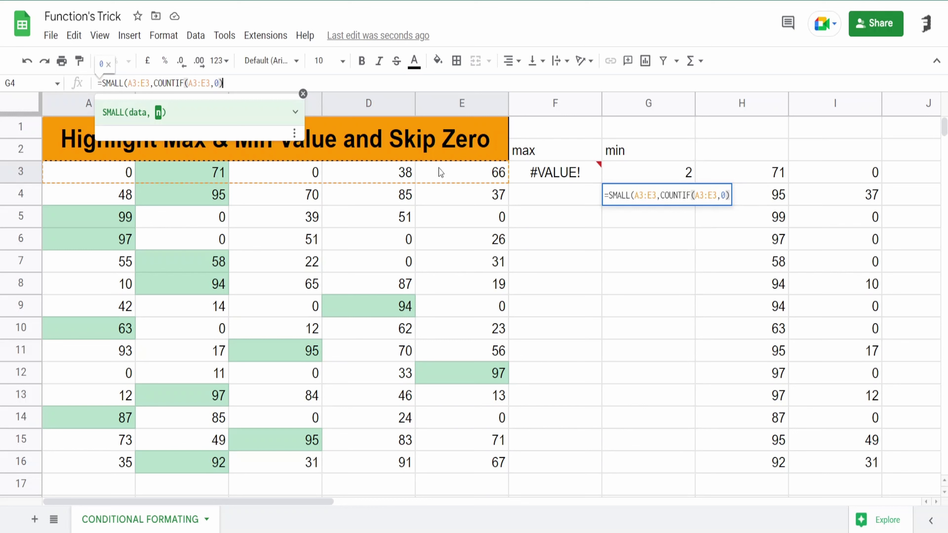
text())
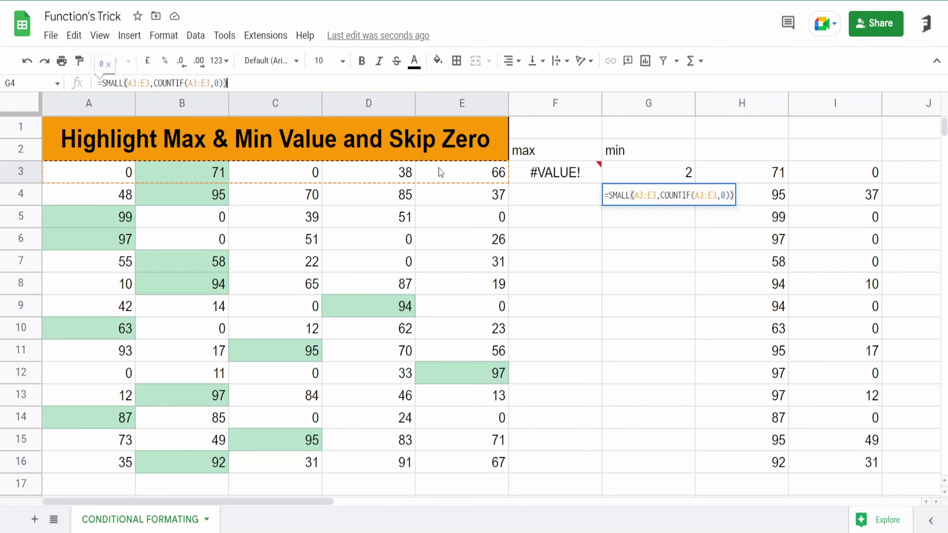
key(Return)
click(667, 202)
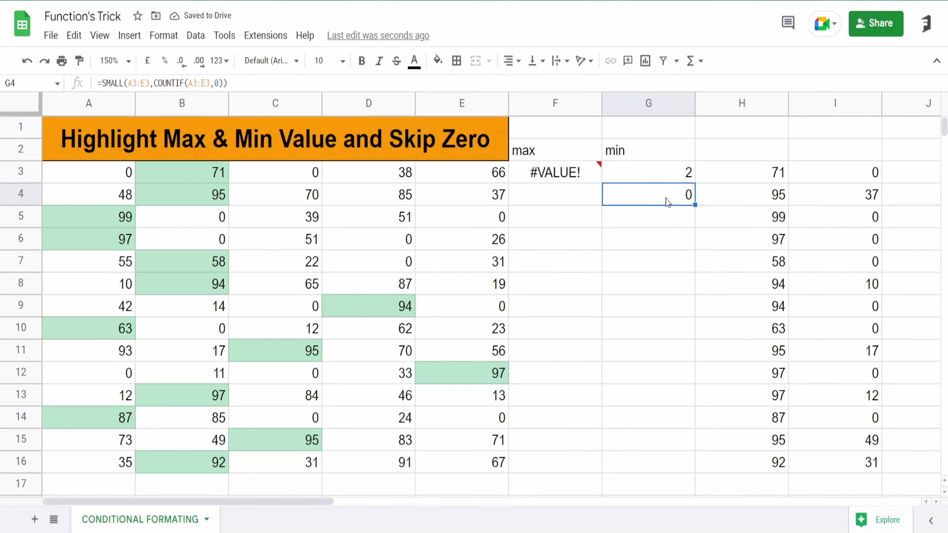
click(113, 175)
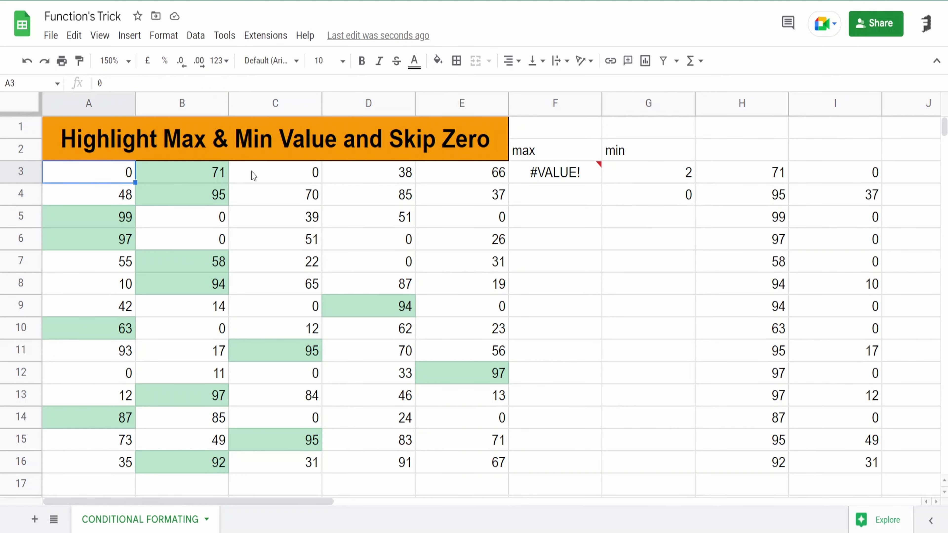
click(270, 175)
- Append +1 so G4 reads =SMALL(A3:E3,COUNTIF(A3:E3,0)+1)
click(665, 197)
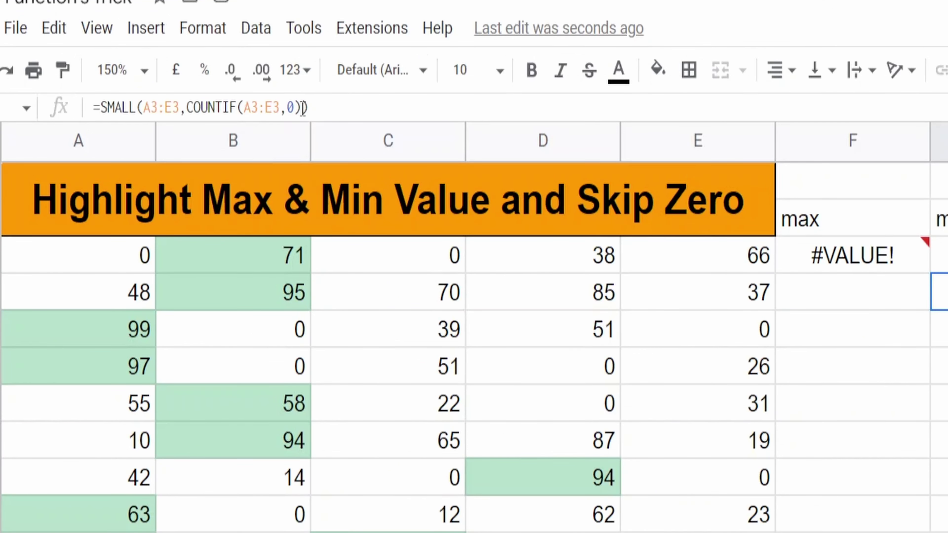
click(298, 107)
text(+)
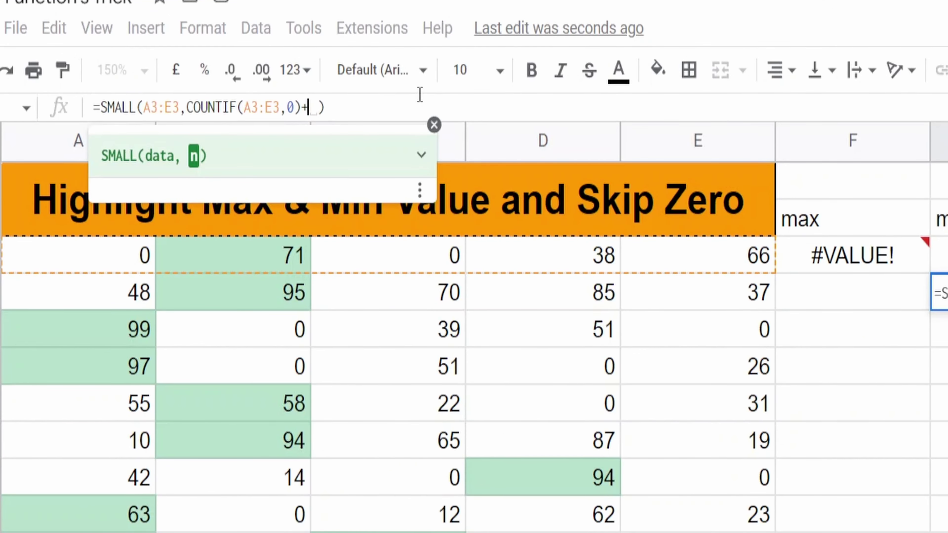
text(1)
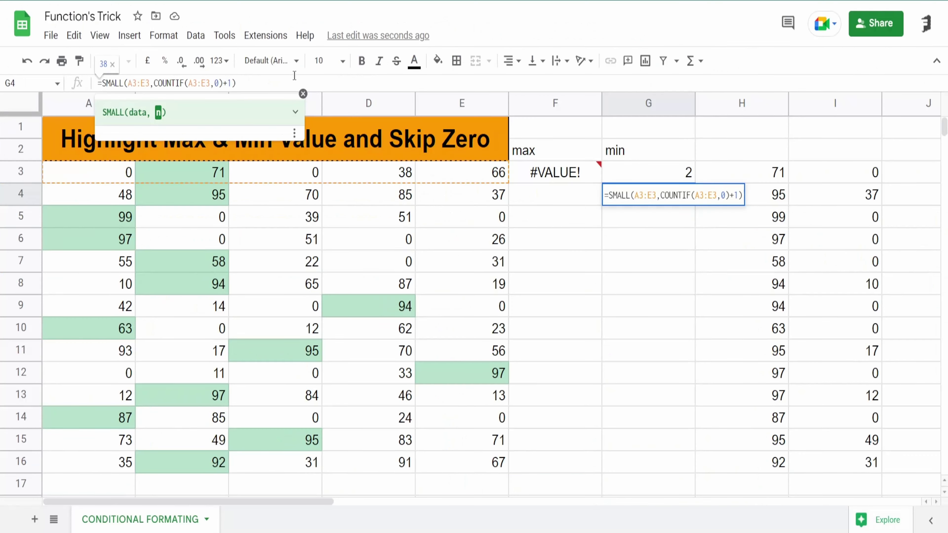
key(Return)
- Move the SMALL formula from G4 into G3, replacing the COUNTIF formula
click(625, 192)
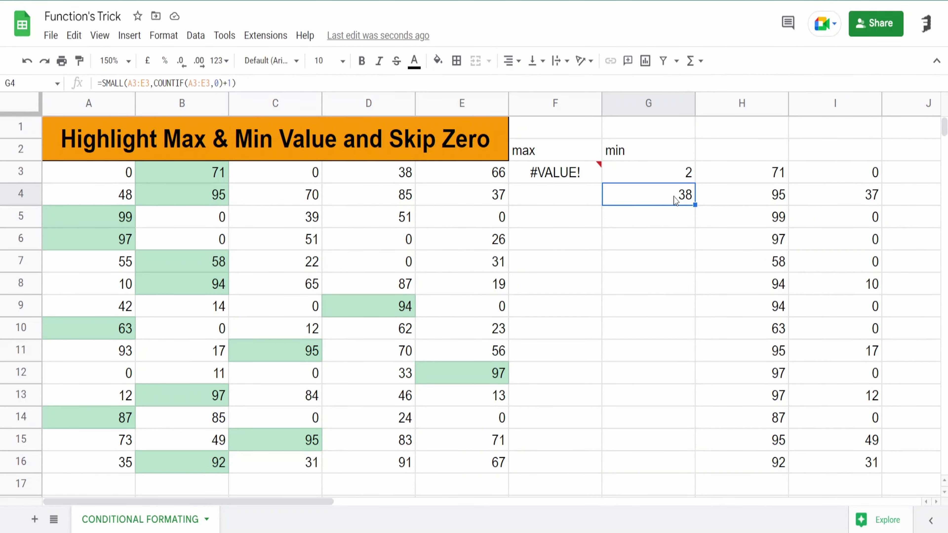
triple_click(246, 83)
key(ctrl+c)
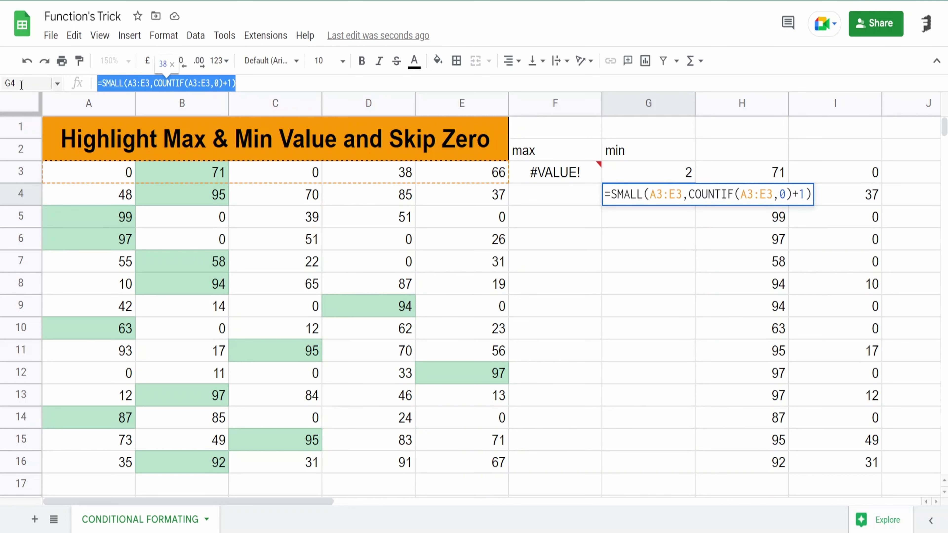
key(Delete)
key(Up)
drag(172, 83, 3, 83)
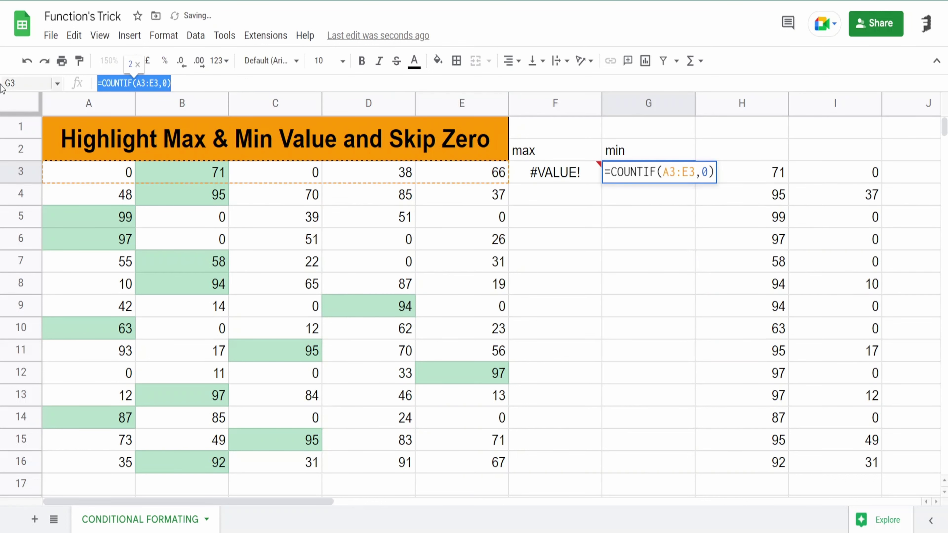
key(ctrl+v)
key(Return)
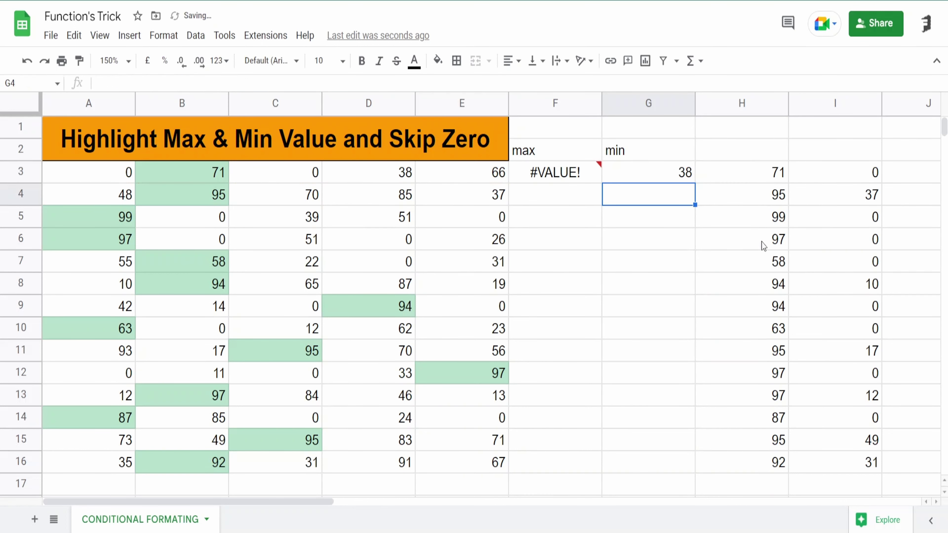
- Fill G3's SMALL/COUNTIF formula down to G16 and verify the copy in G7
click(676, 176)
drag(695, 182, 687, 463)
scroll(691, 356, down, 3)
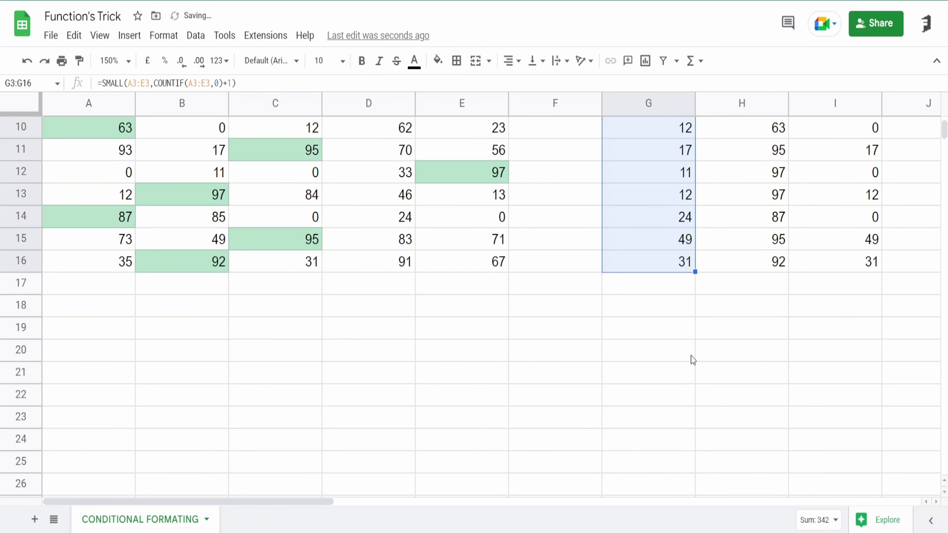
scroll(691, 356, up, 3)
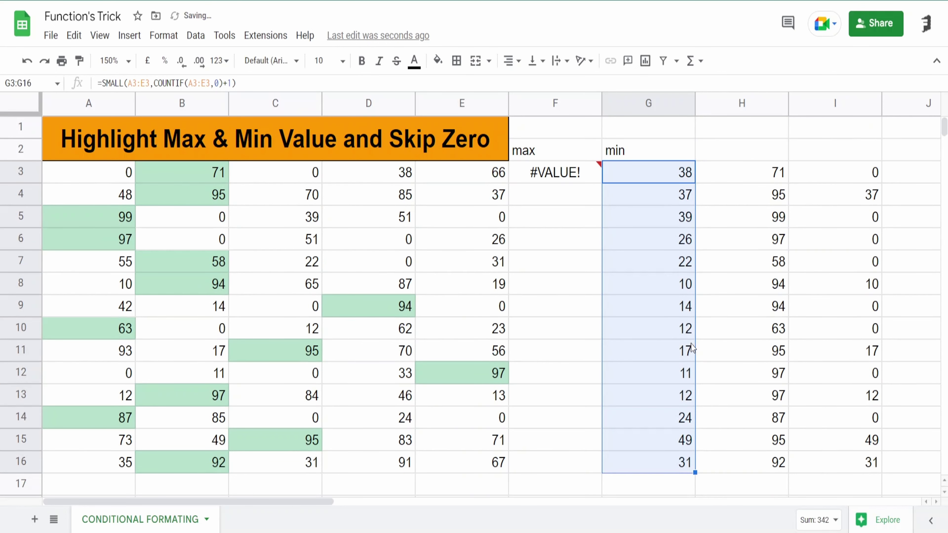
click(649, 252)
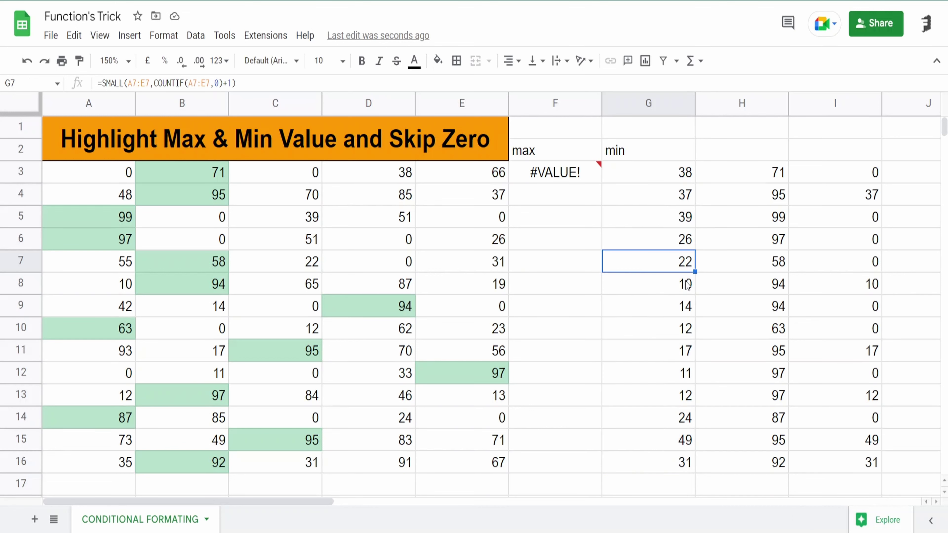
click(658, 176)
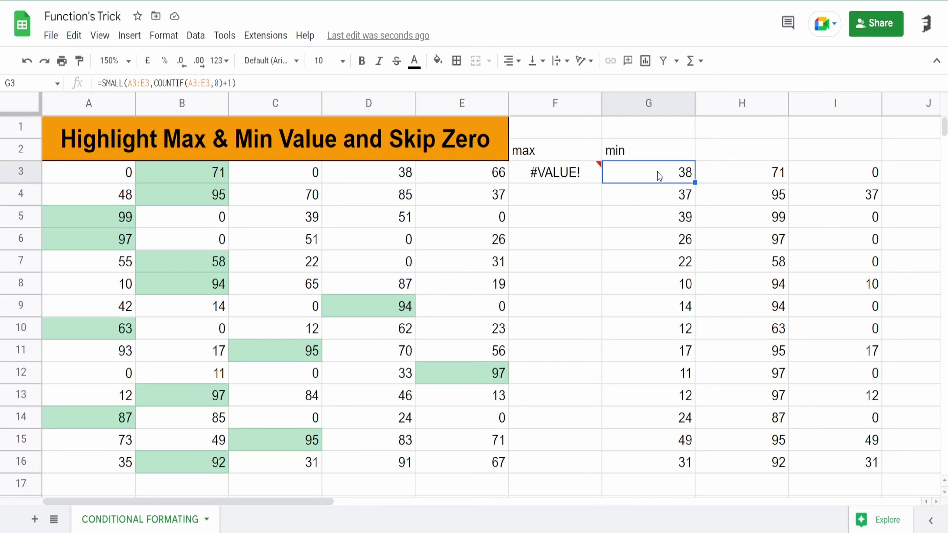
- Rewrite G3 as =$A3:$E3=SMALL($A3:$E3,COUNTIF($A3:$E3,0)+1) with column-locked ranges
click(103, 83)
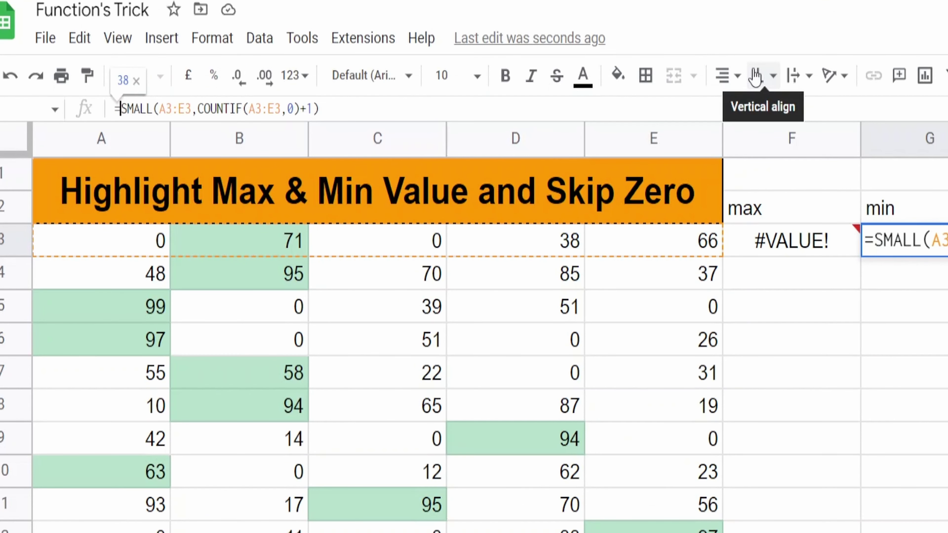
text(=)
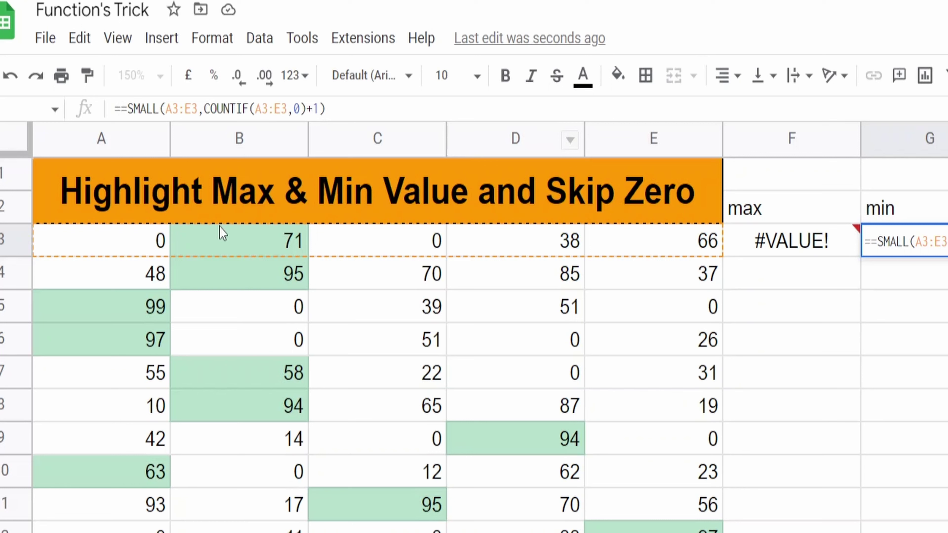
click(164, 251)
drag(164, 251, 650, 245)
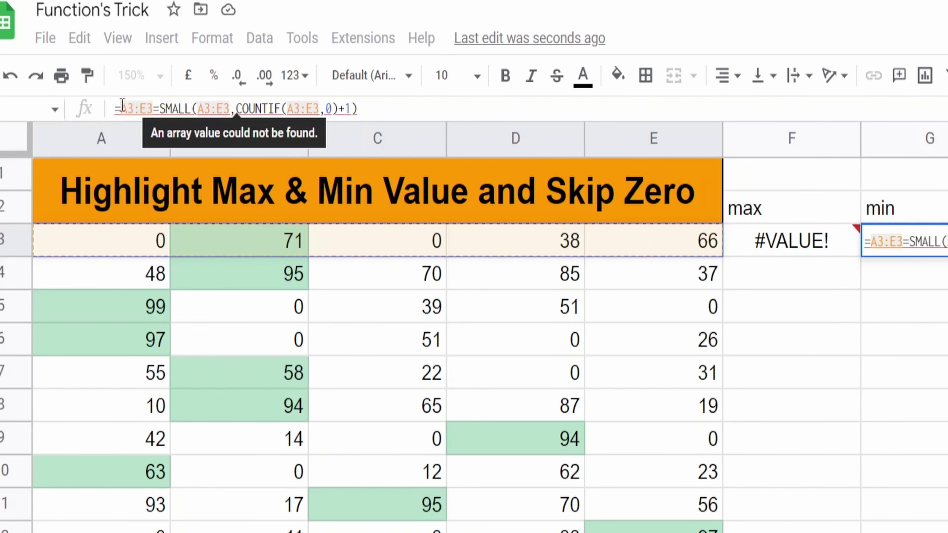
text($)
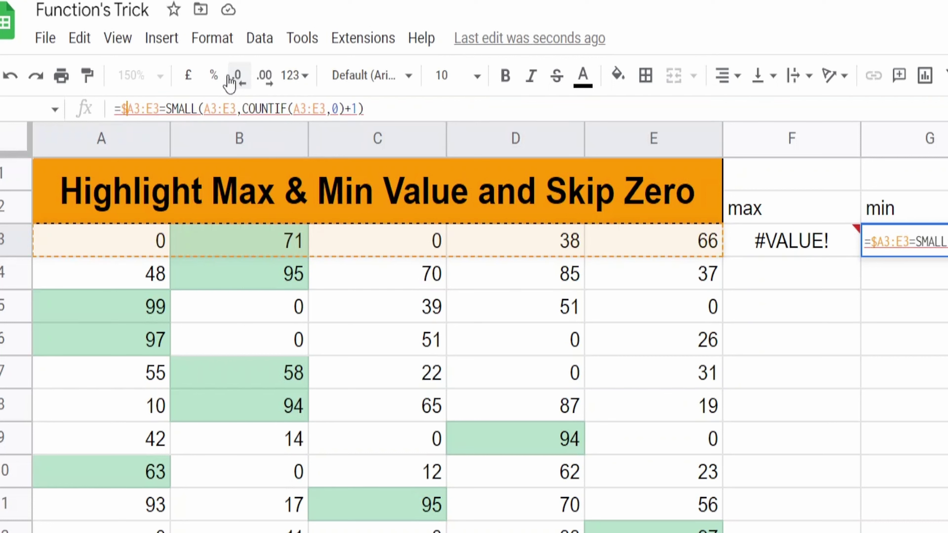
key(Right)
key(Right)
text($)
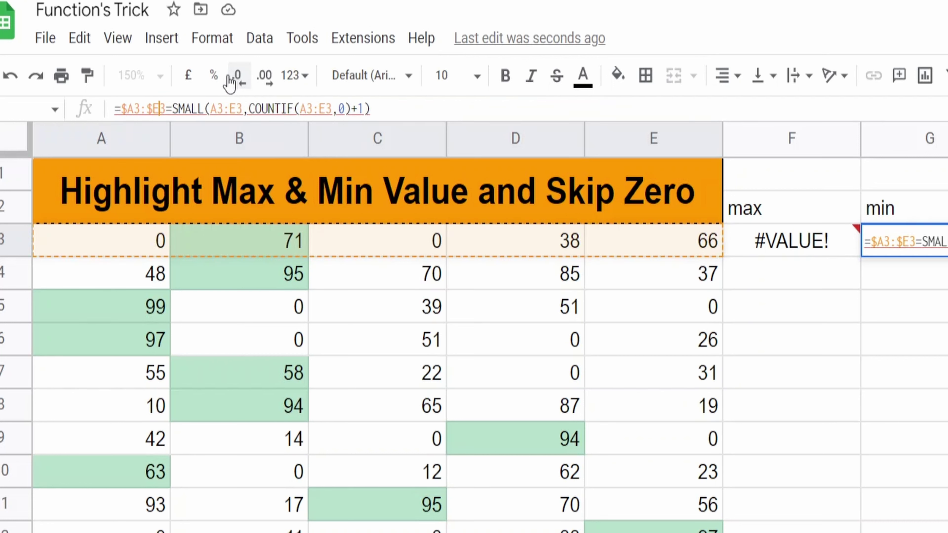
key(Right)
key(Right)
key(Right)
text($)
key(Right)
key(Right)
key(Right)
text($)
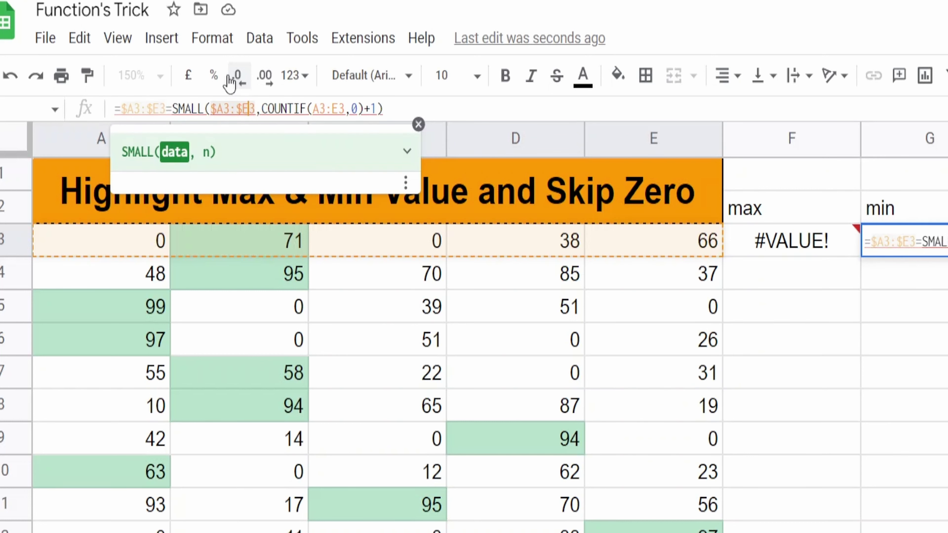
key(Right)
key(Right)
key(Right)
key(Right)
key(Right)
text($)
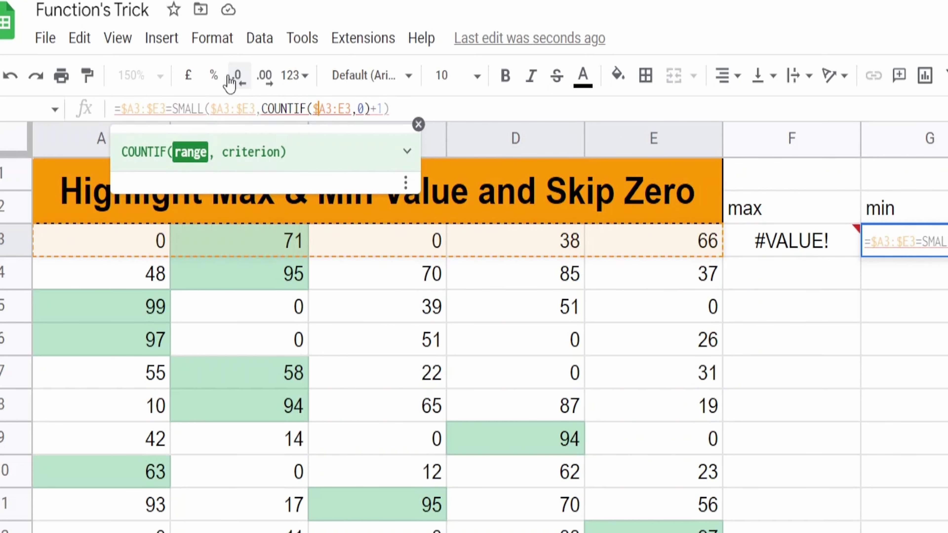
key(Right)
key(Right)
key(Right)
text($)
key(Return)
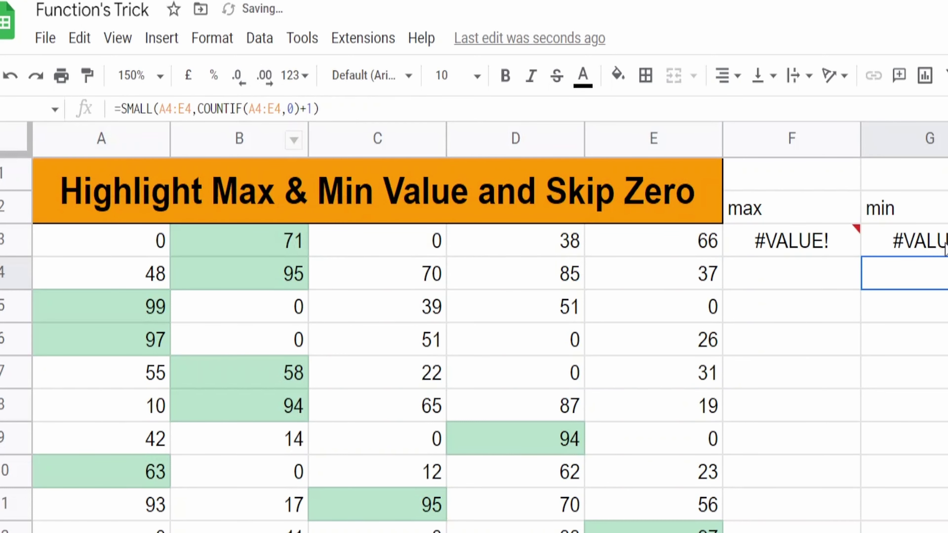
- Copy the finished G3 formula and select the data range A3:E16
click(945, 248)
mouse_move(399, 109)
mouse_down()
mouse_move(131, 124)
mouse_move(95, 116)
mouse_up()
click(419, 106)
key(Return)
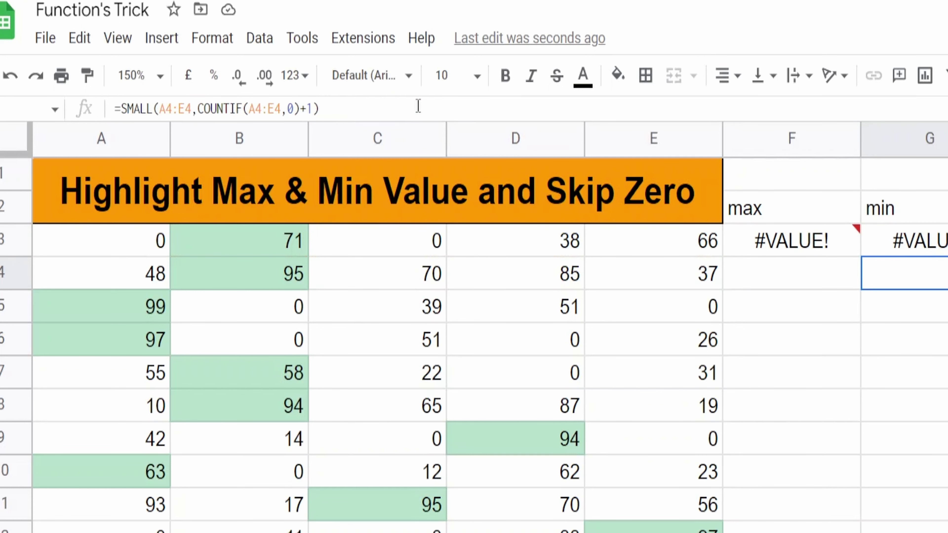
drag(112, 254, 653, 530)
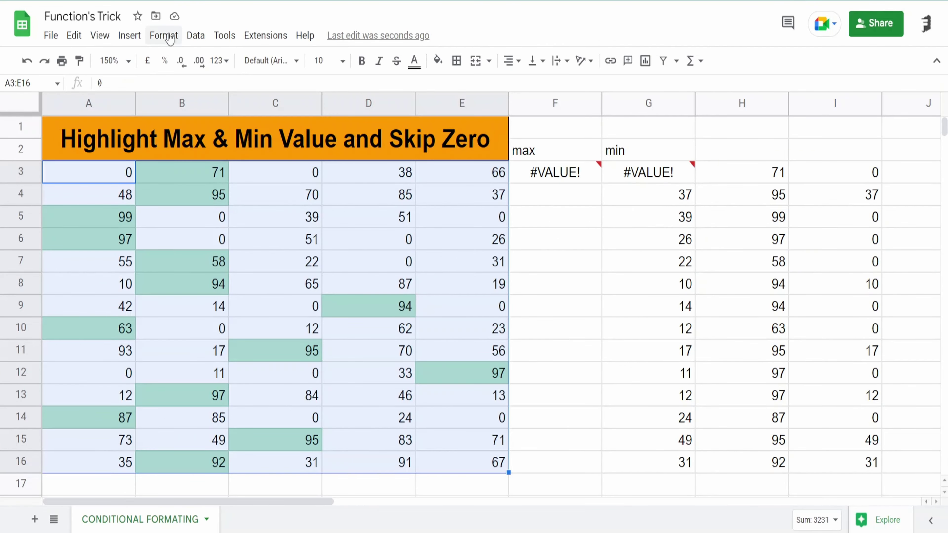
- Add a 'Custom formula is' rule on A3:E16 using the pasted minimum formula, with light pink fill
click(163, 35)
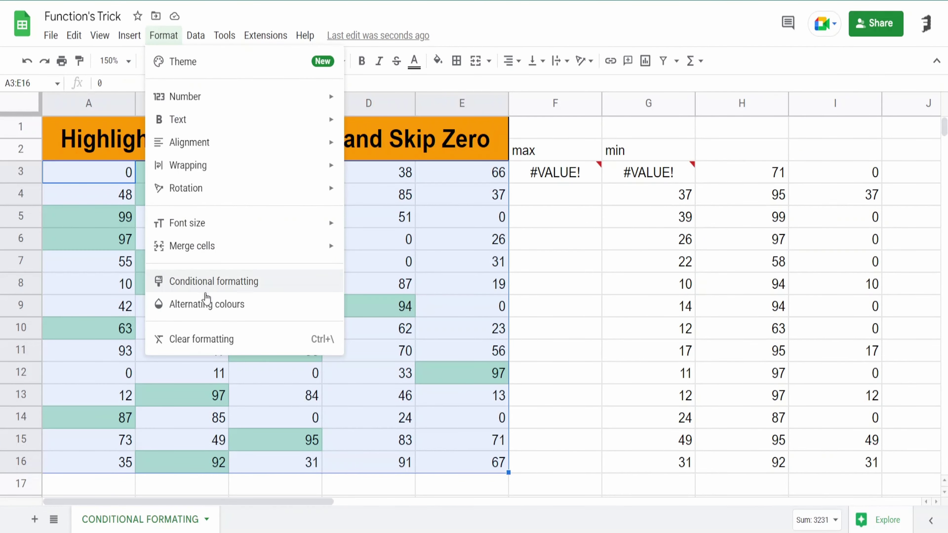
click(194, 286)
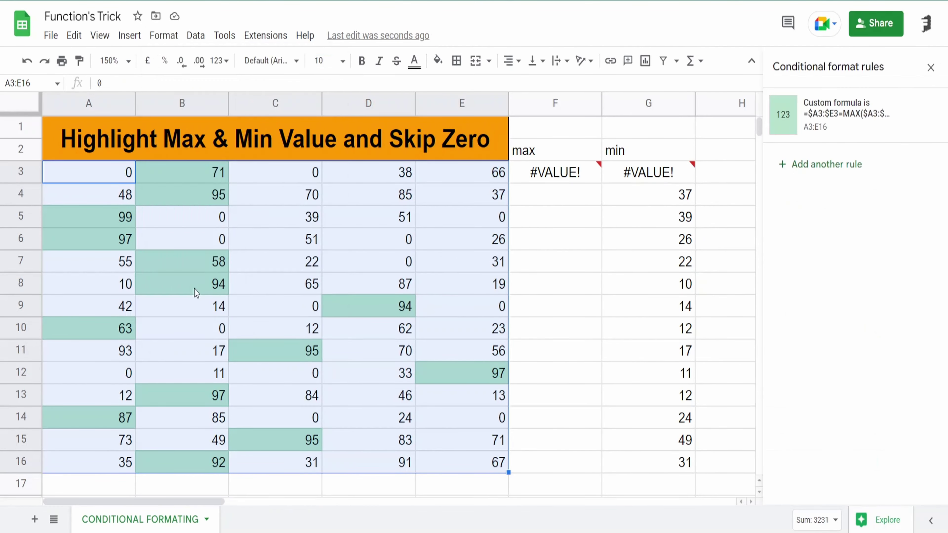
click(824, 164)
click(855, 256)
scroll(832, 336, down, 3)
scroll(847, 448, down, 2)
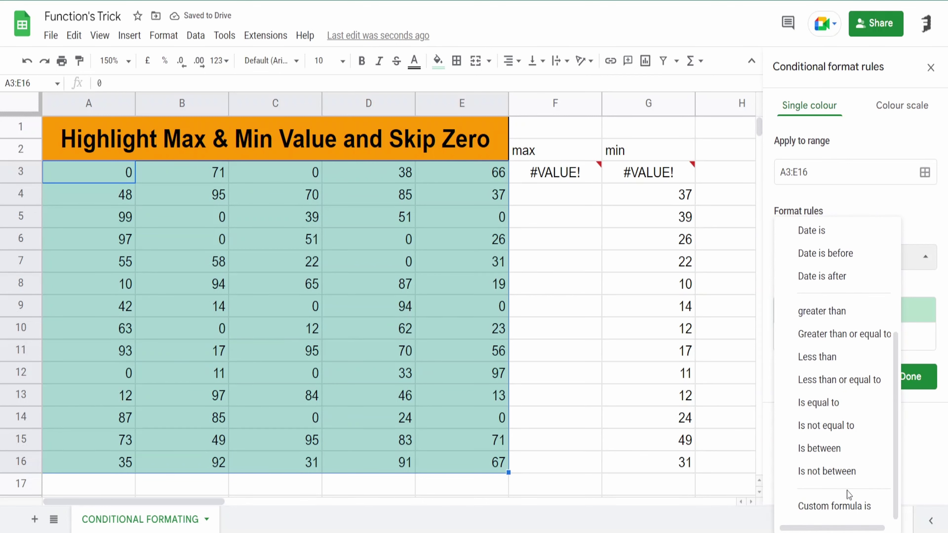
click(836, 508)
click(834, 295)
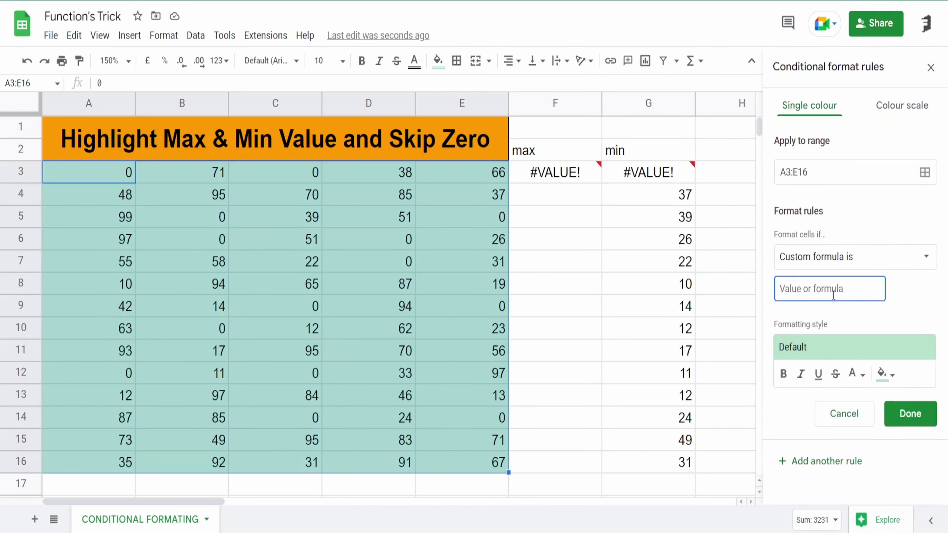
key(ctrl+v)
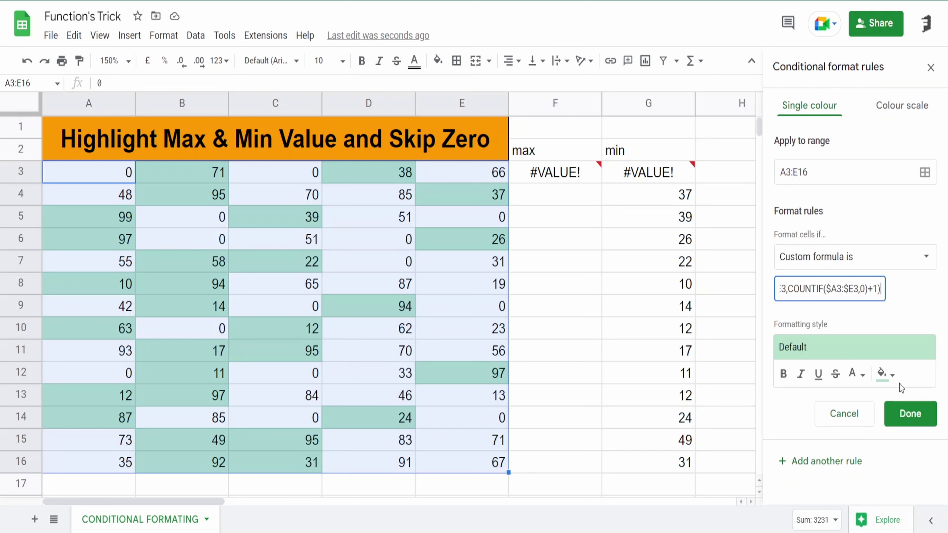
click(892, 376)
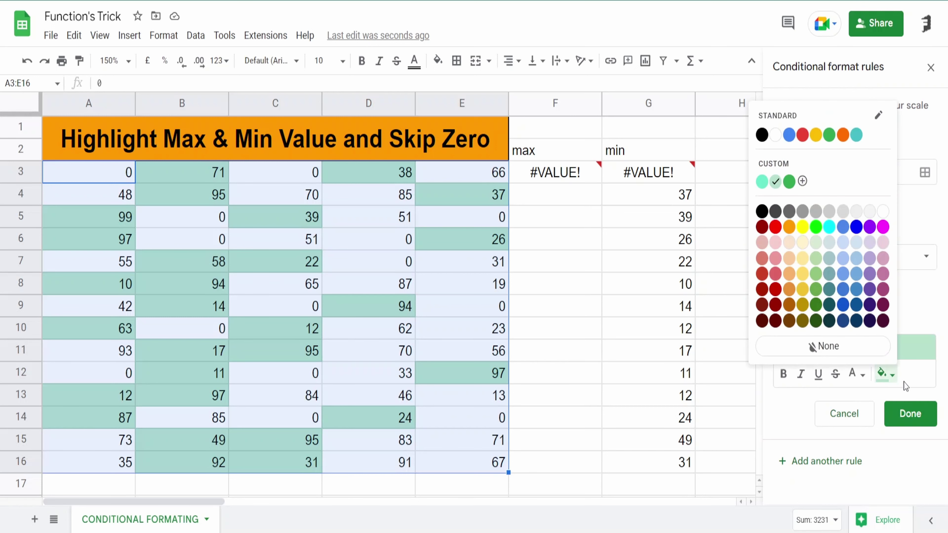
click(775, 242)
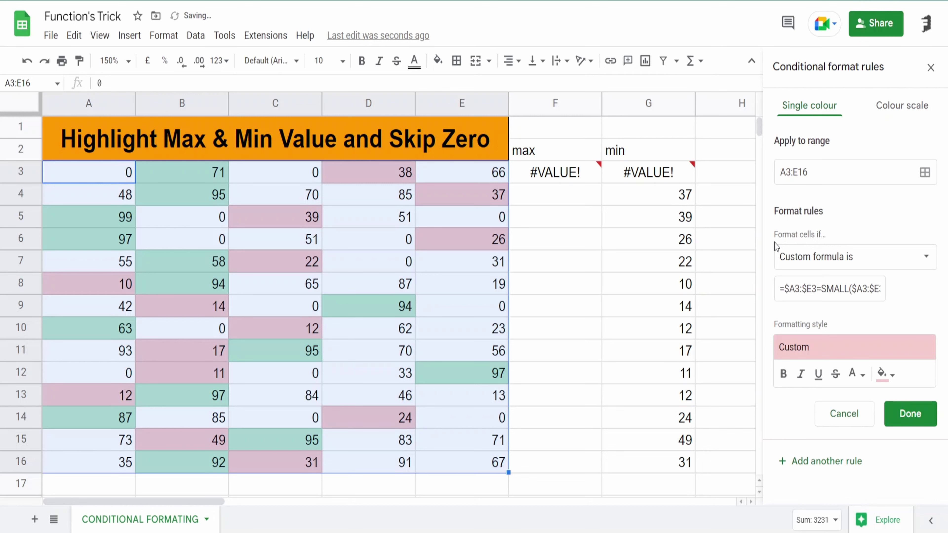
click(910, 415)
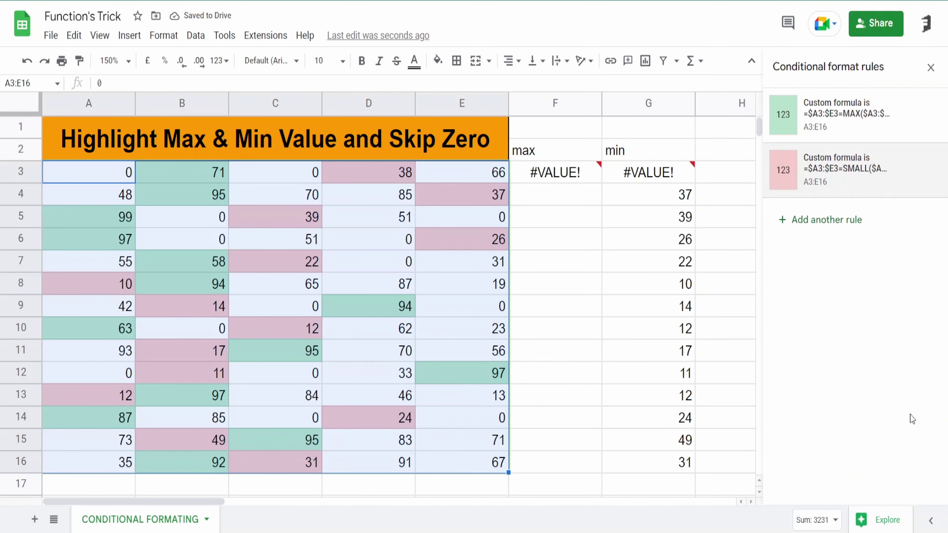
- Change C3 from 0 to 25 and check the pink minimum highlight
click(160, 176)
click(375, 176)
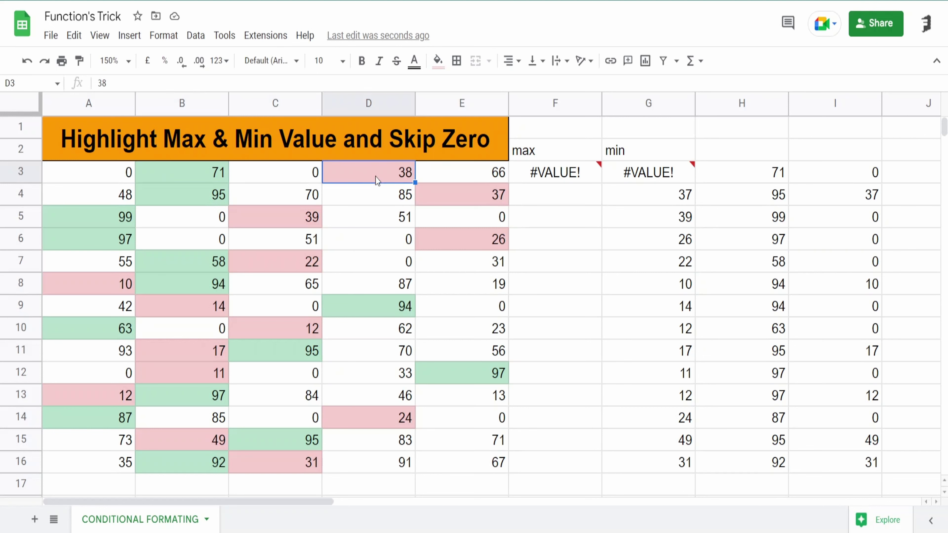
click(308, 176)
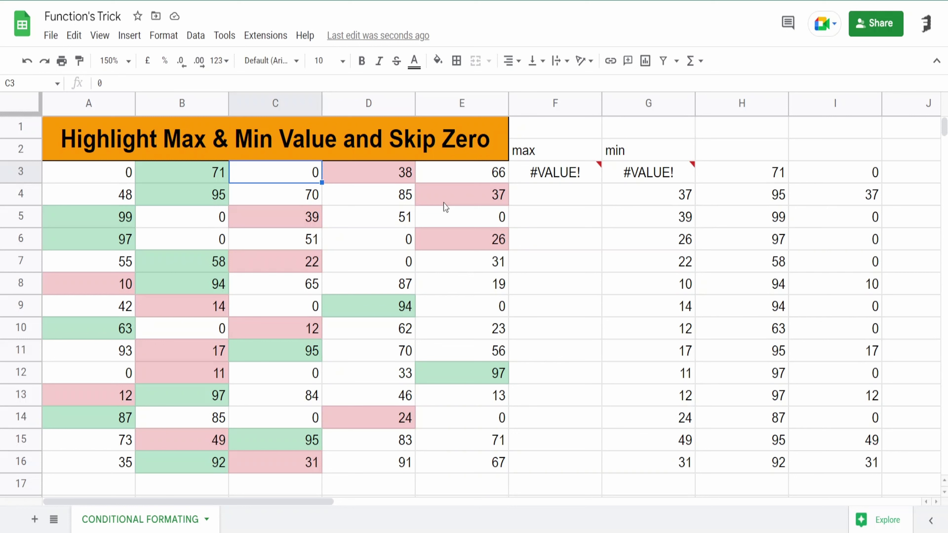
text(25)
key(Return)
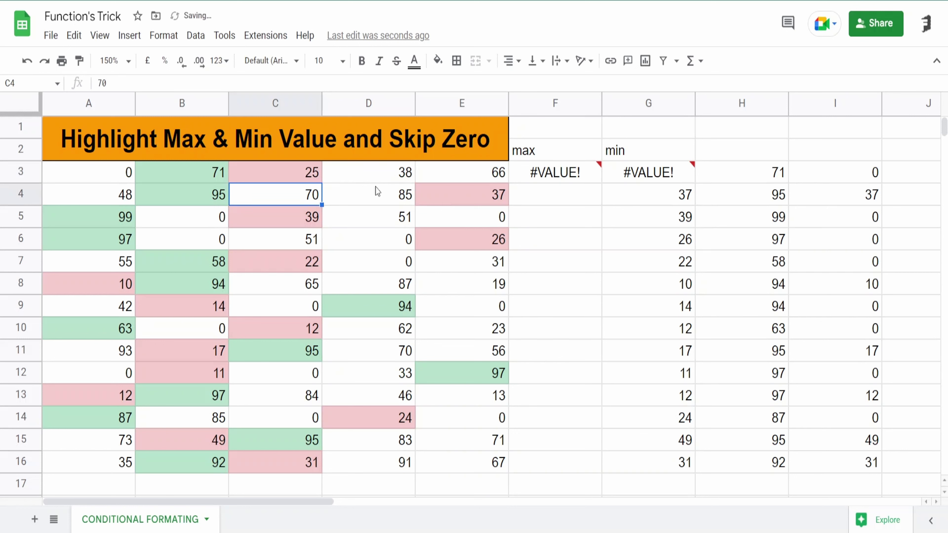
click(308, 178)
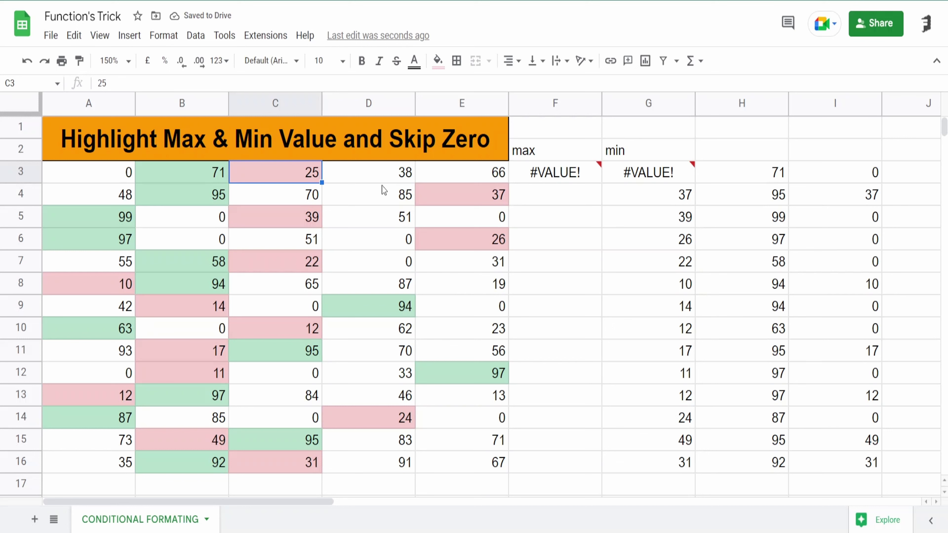
- Change A3 to 80 and confirm it becomes the green maximum
click(223, 178)
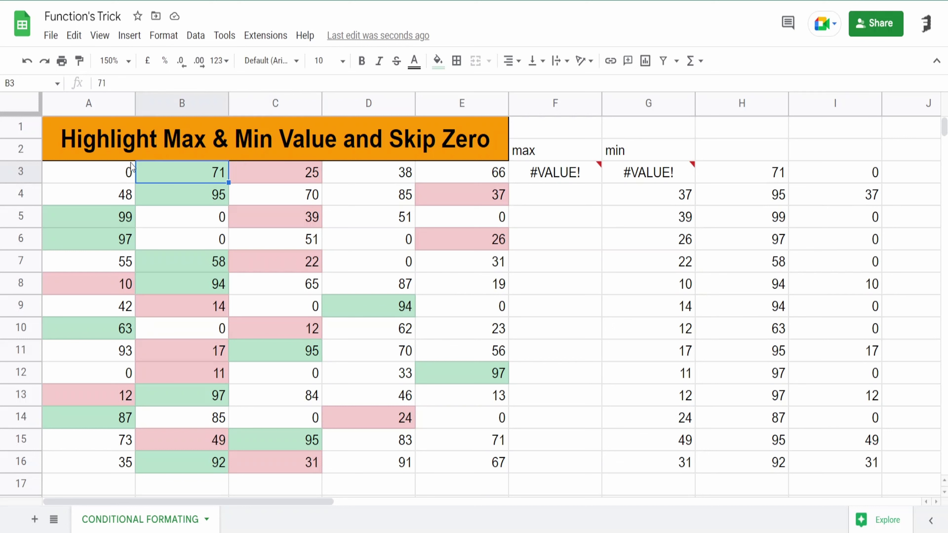
click(110, 172)
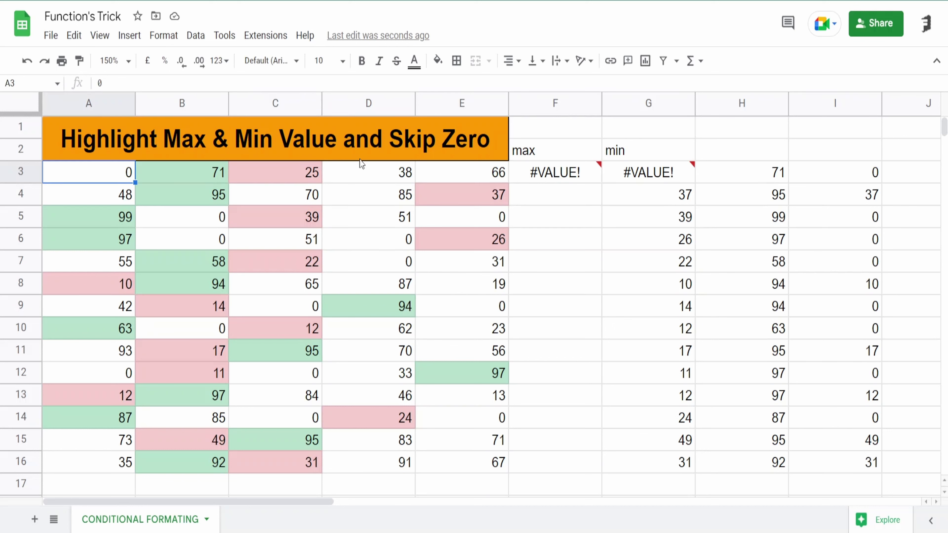
text(80)
key(Return)
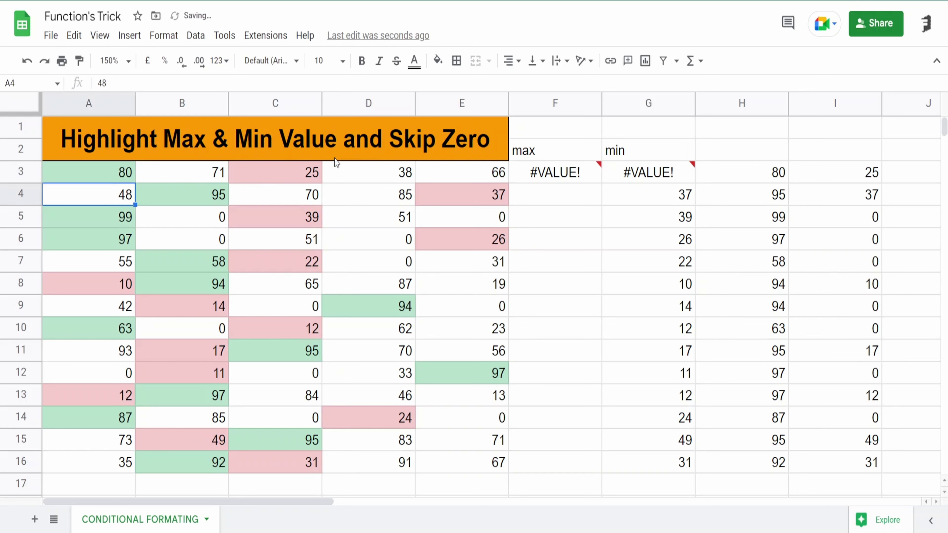
click(94, 179)
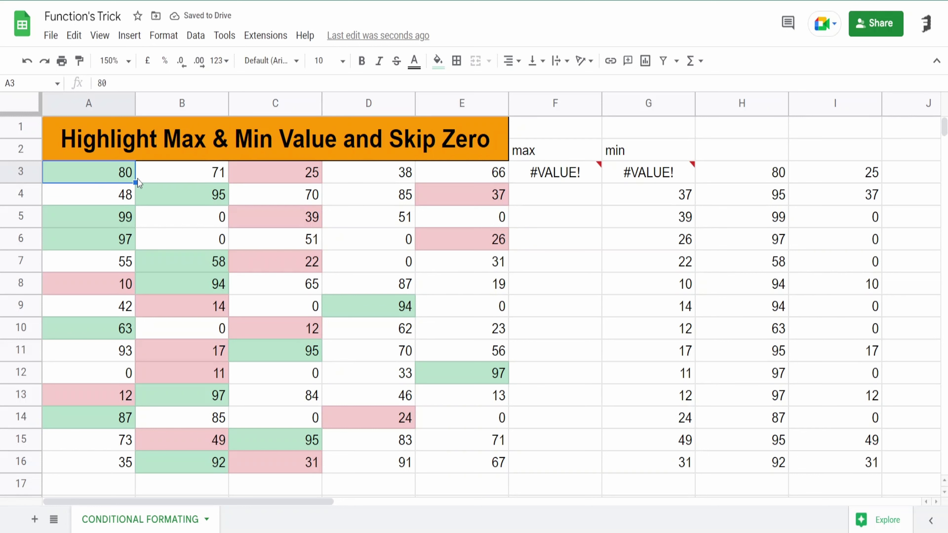